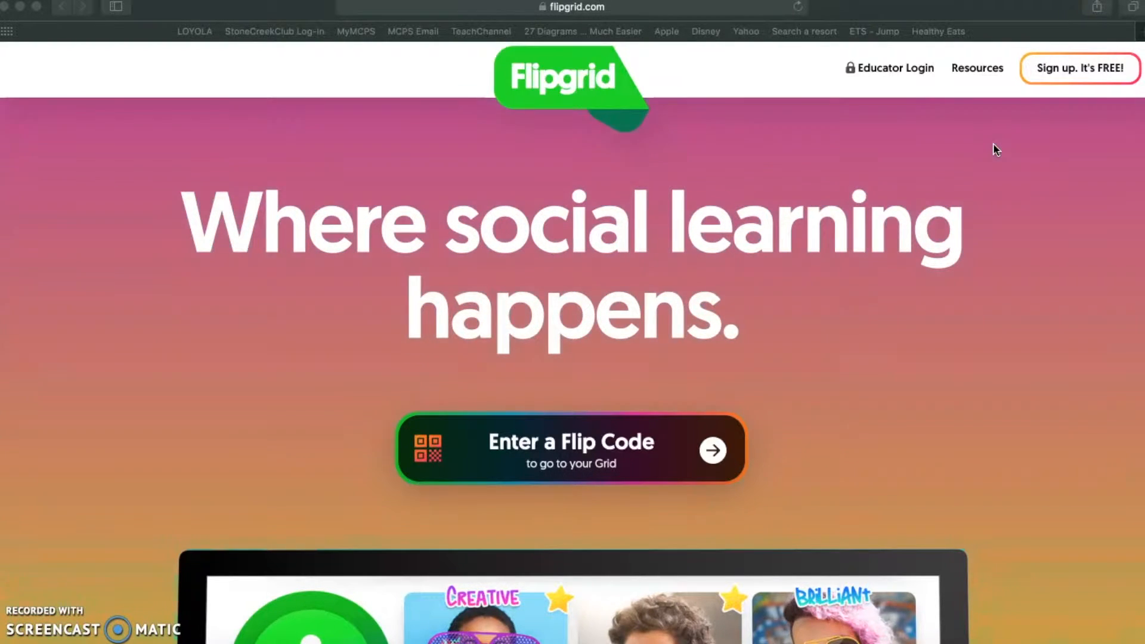
- Sign up for Flipgrid with a Google account and reach the My Grids dashboard
click(1069, 72)
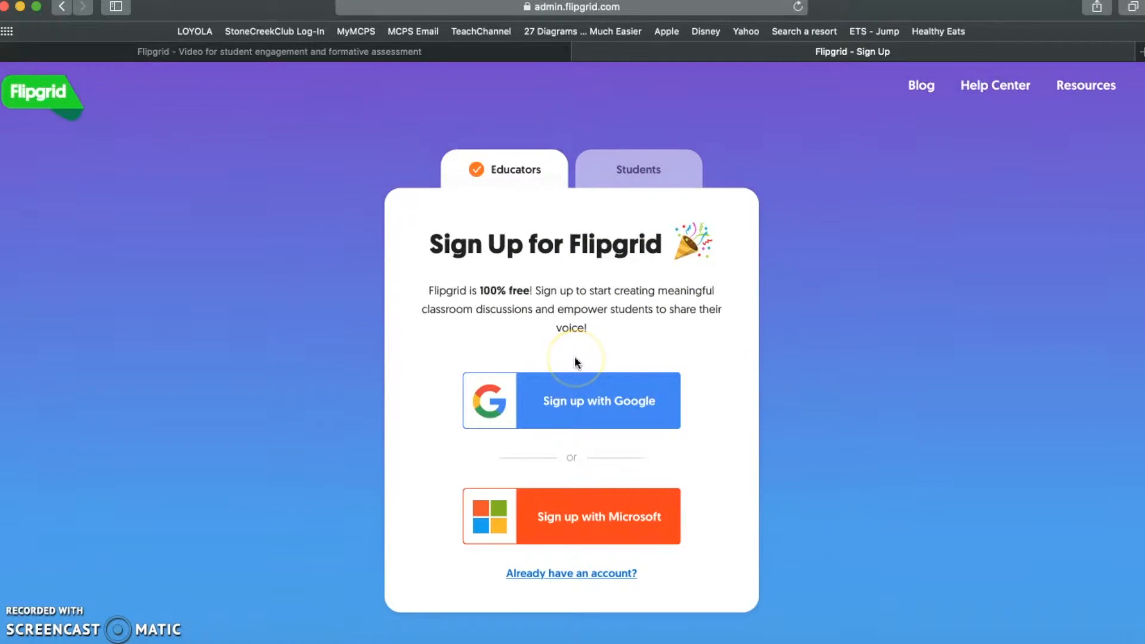
click(583, 410)
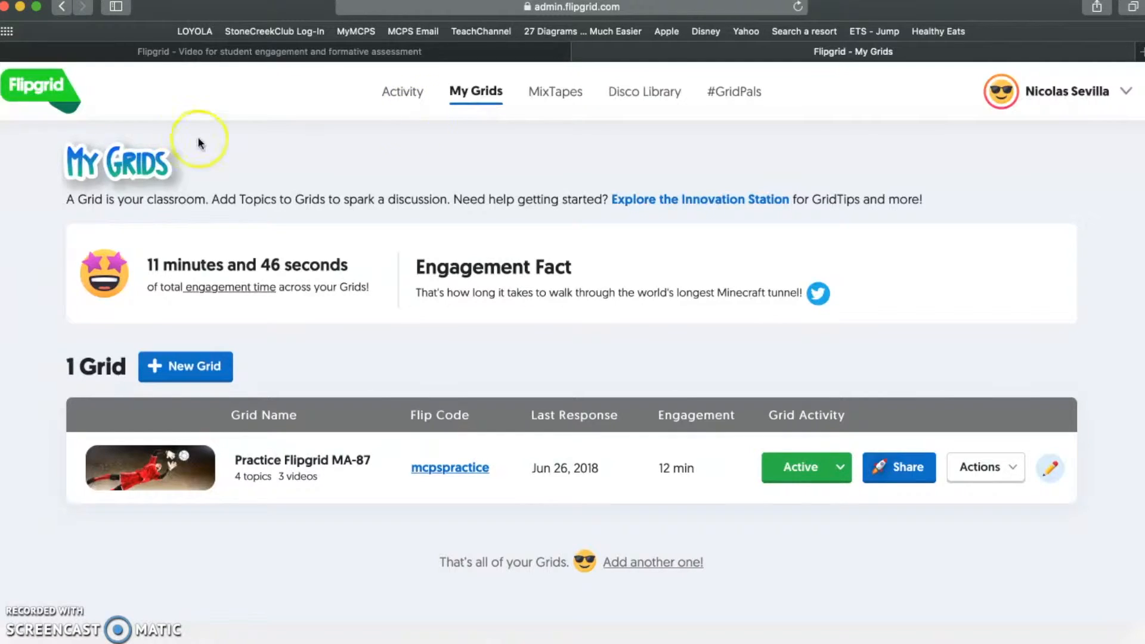
click(200, 370)
click(457, 350)
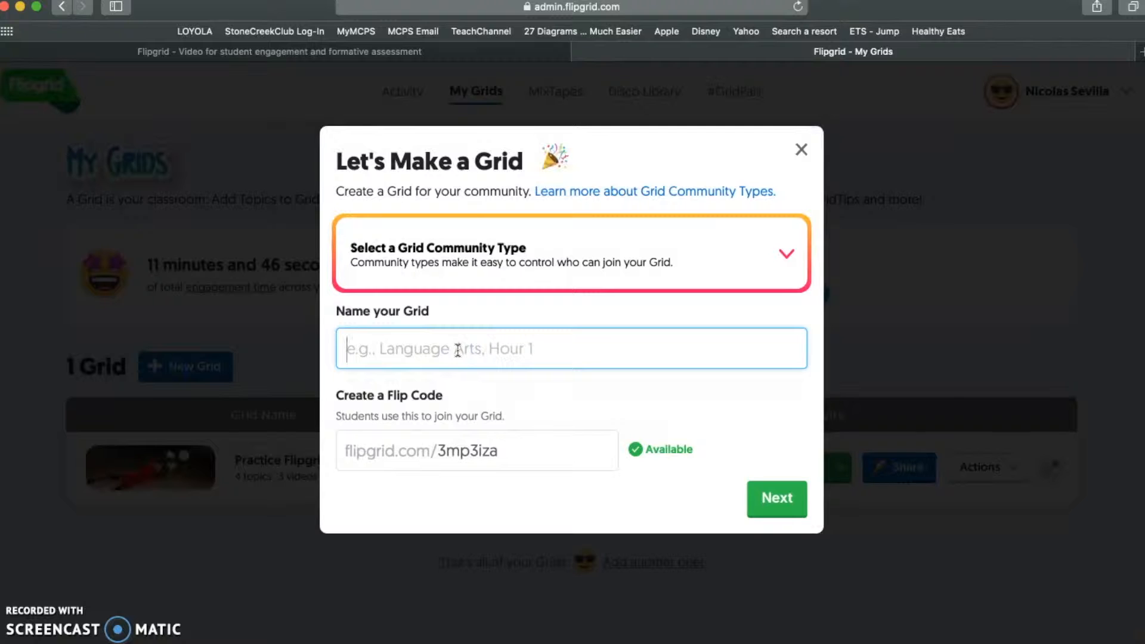
text(Tech Tool Practice)
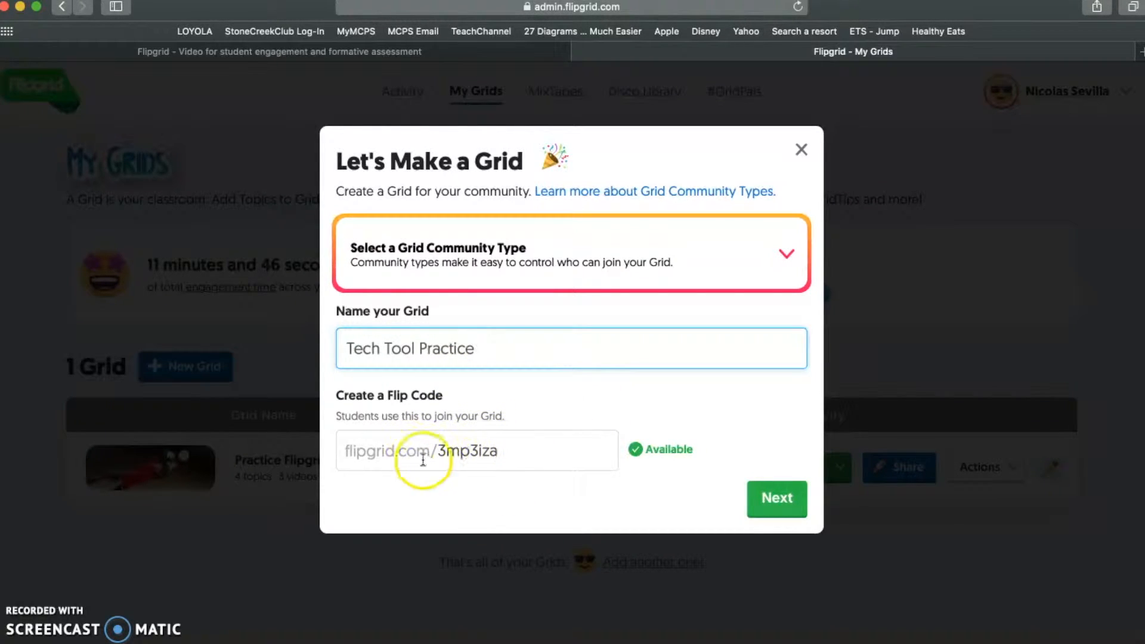
drag(500, 460, 441, 451)
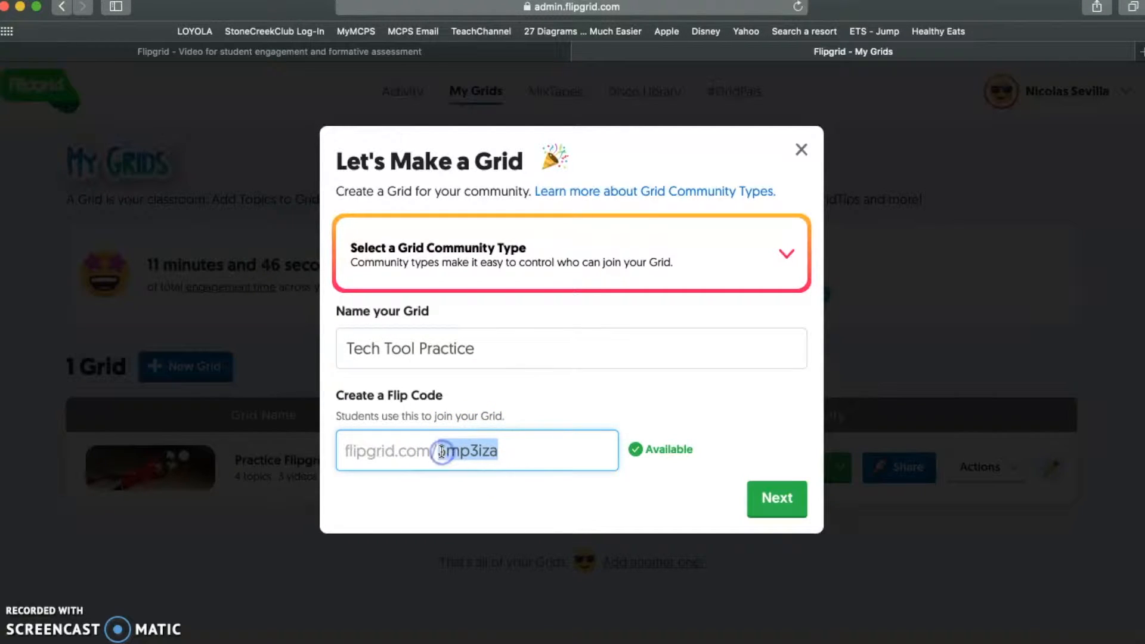
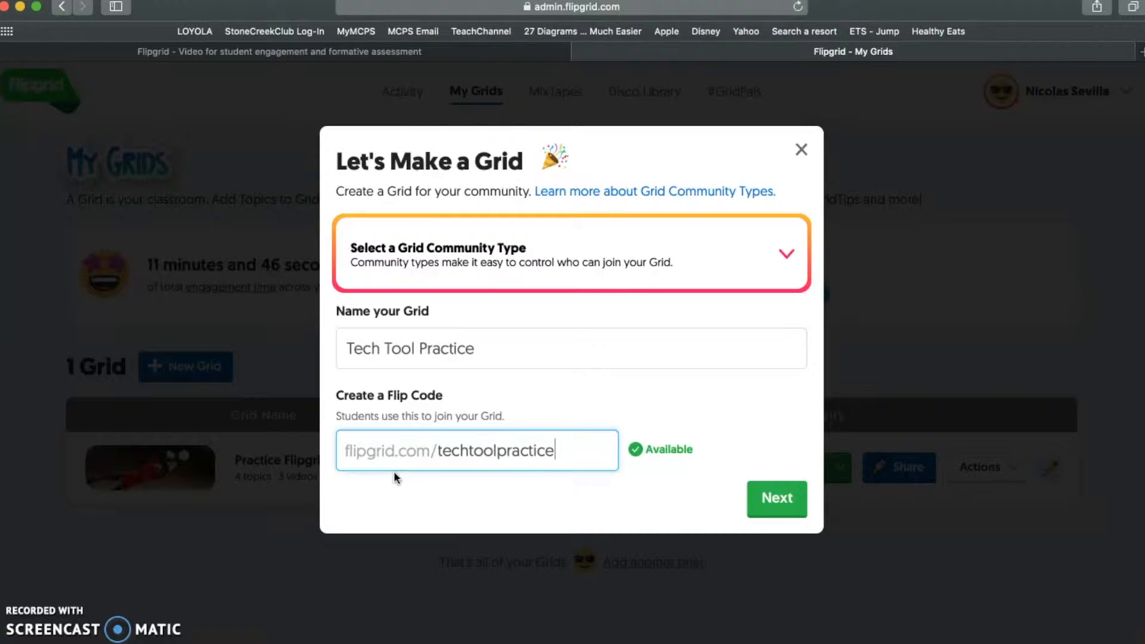
- Set the grid's community type to School Email and continue to the domain step
click(776, 495)
click(550, 334)
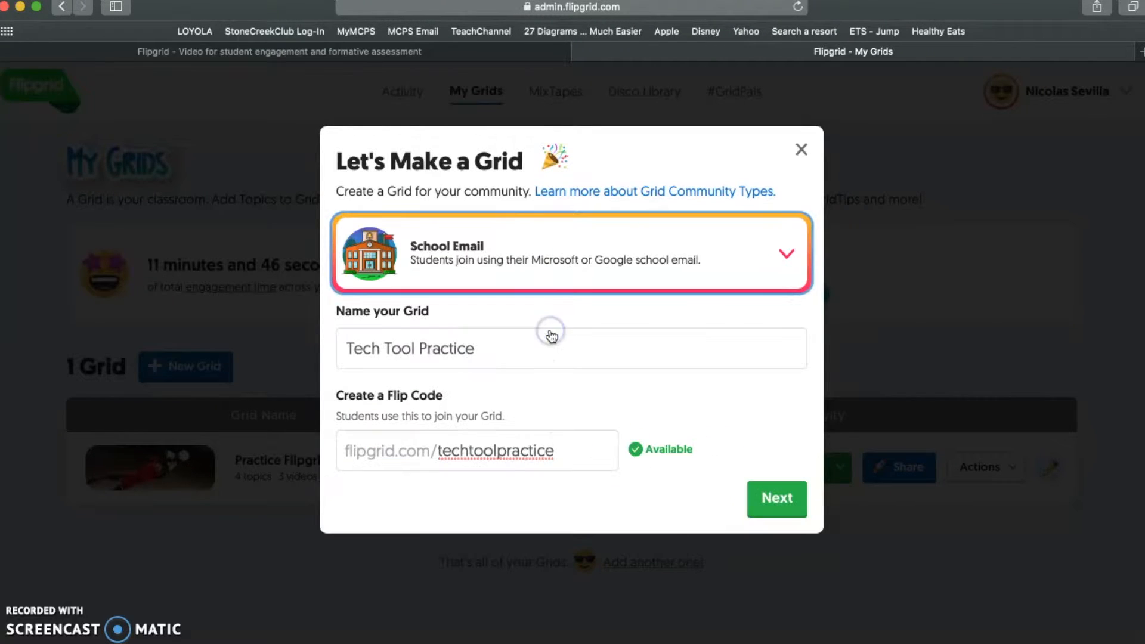
click(769, 511)
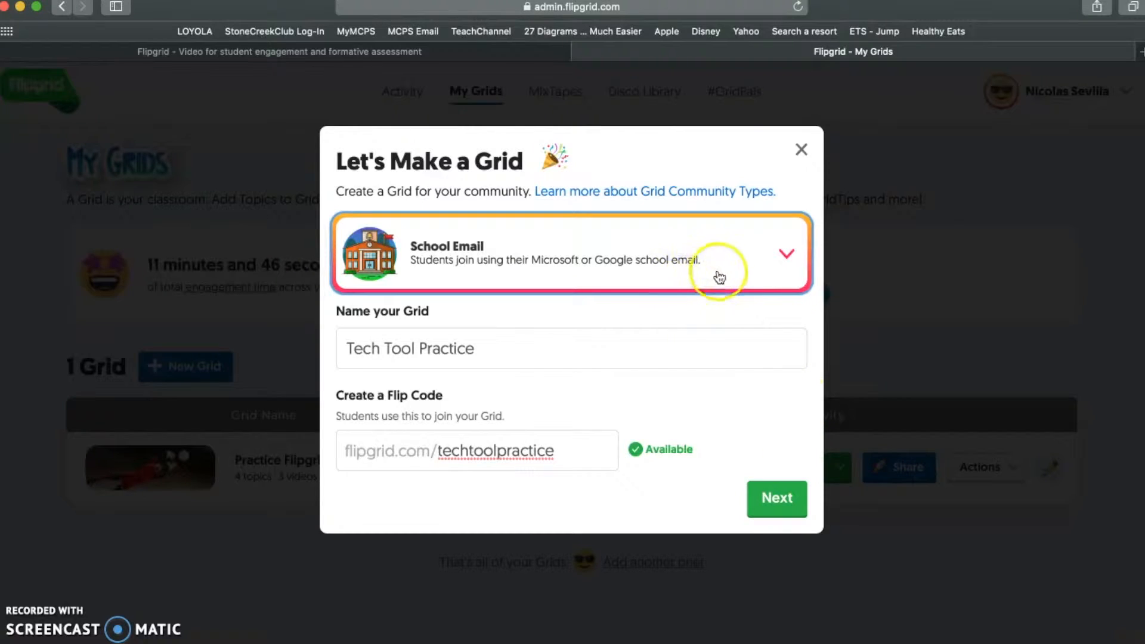
click(785, 504)
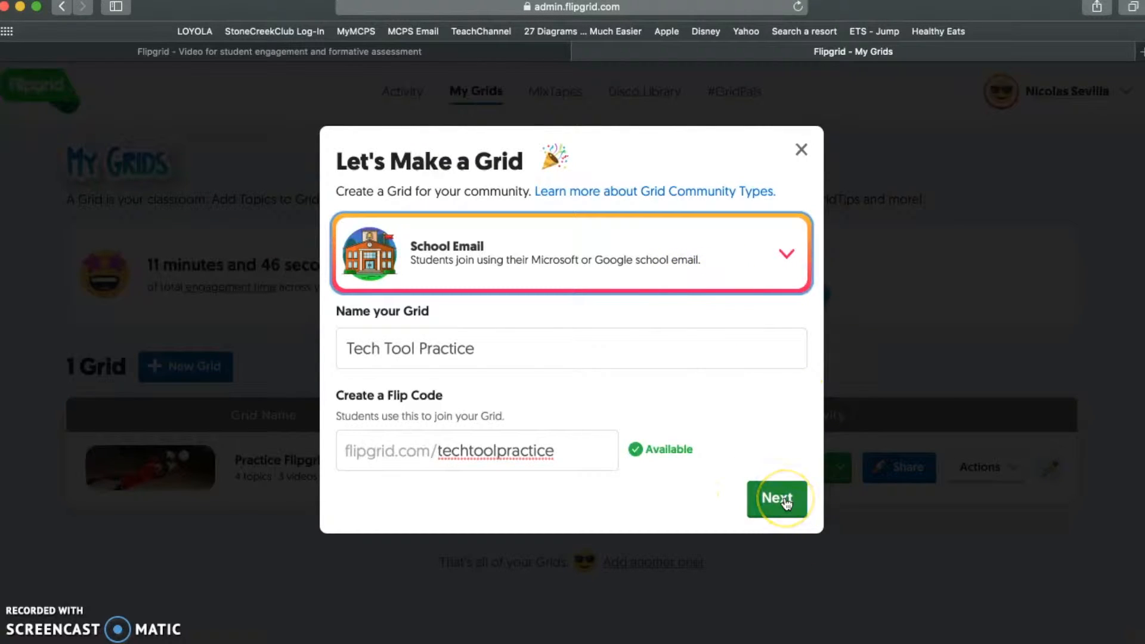
- Allow only the mcpsmd.net school email domain and launch the Tech Tool Practice grid
click(463, 255)
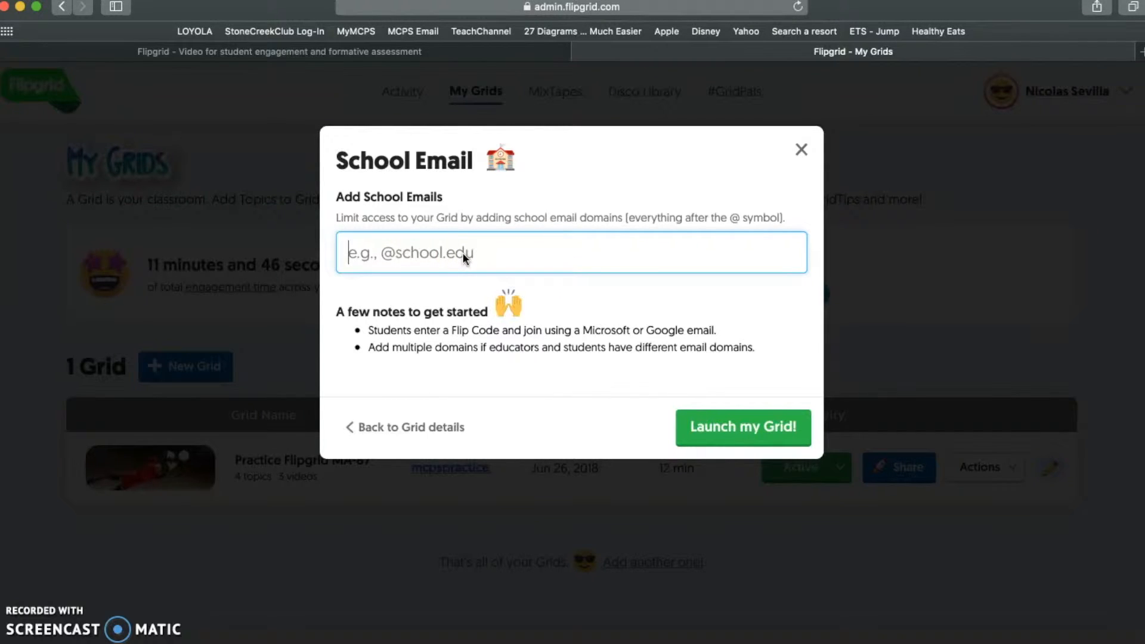
text(2)
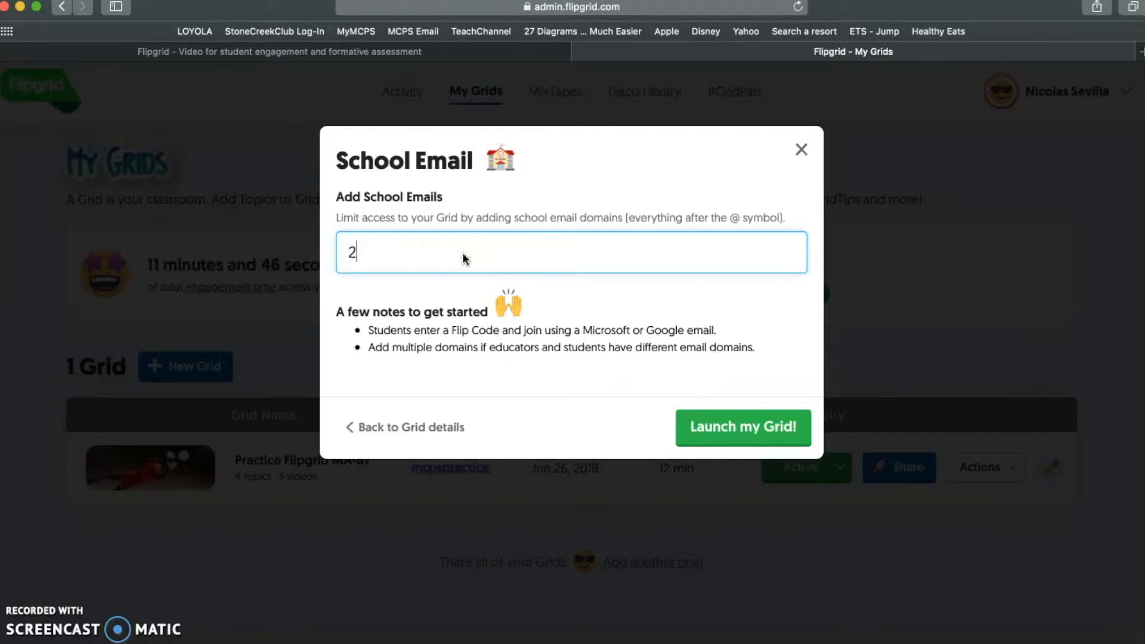
key(BackSpace)
text(@mcpsmd)
key(BackSpace)
text(smd.net)
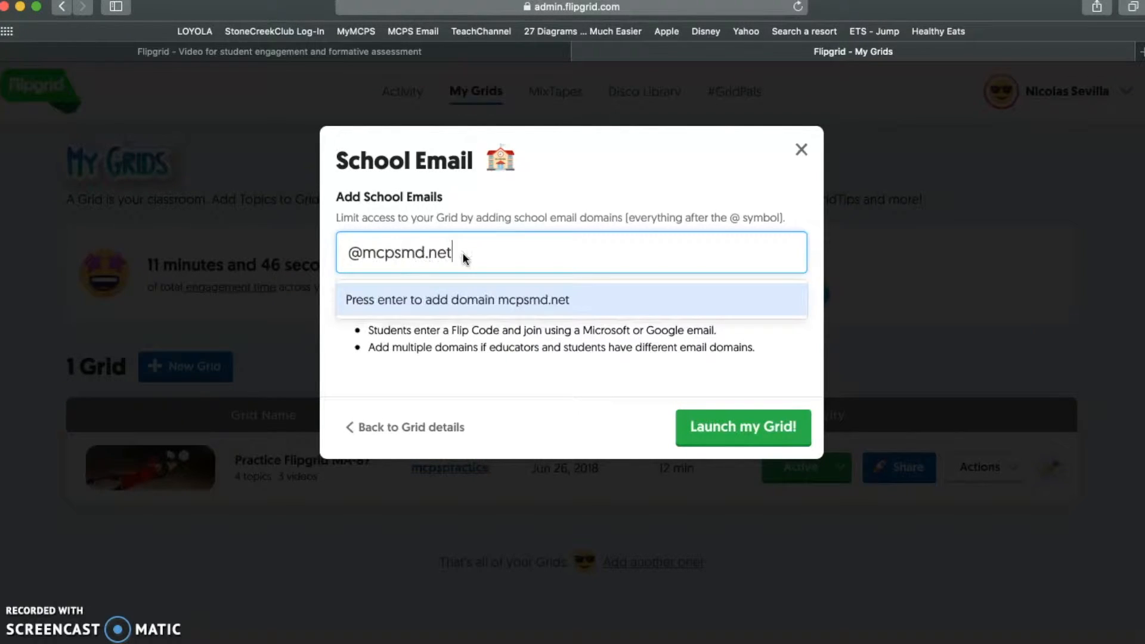
click(485, 300)
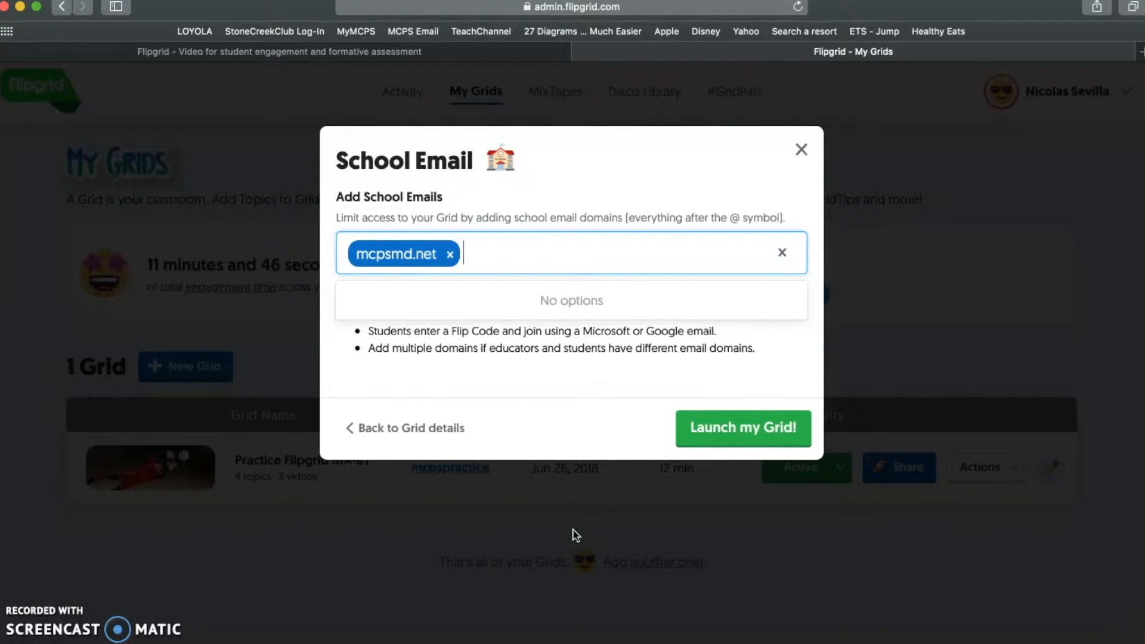
click(748, 431)
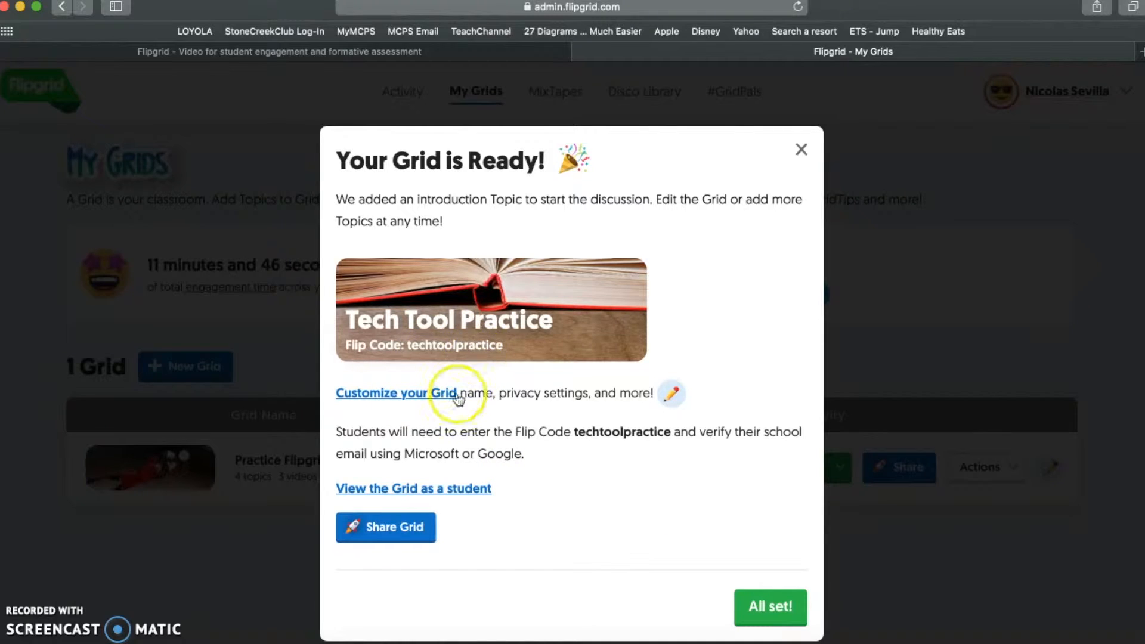
- In the grid's features, turn off Notify Me and Allow Downloads; turn on Grid Followers and Captions
click(423, 397)
scroll(528, 481, down, 3)
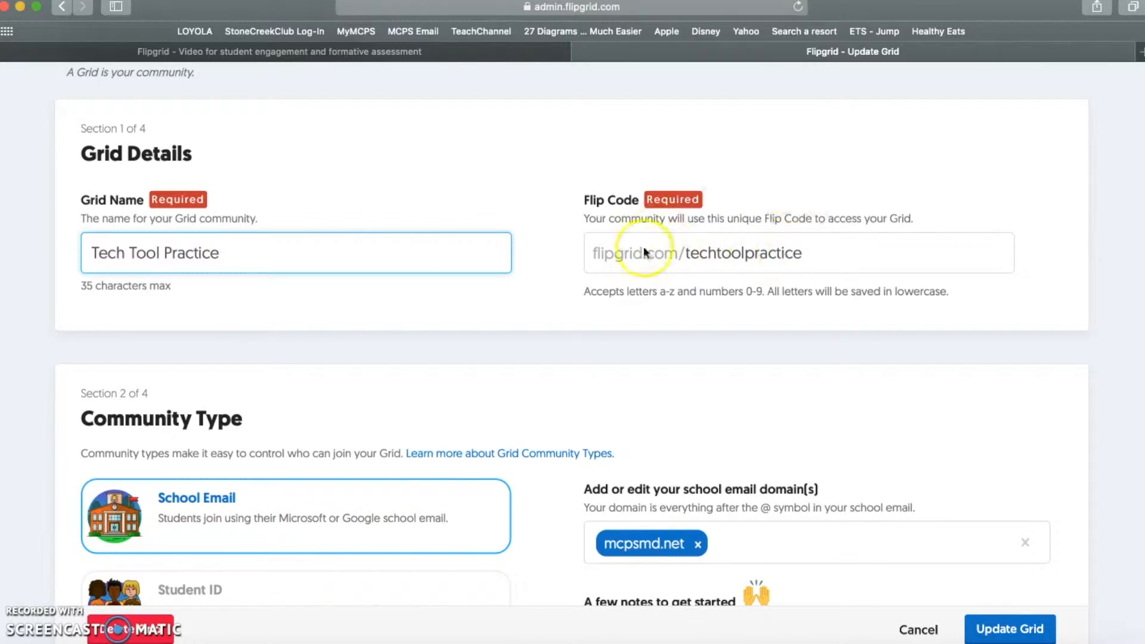
scroll(661, 403, down, 5)
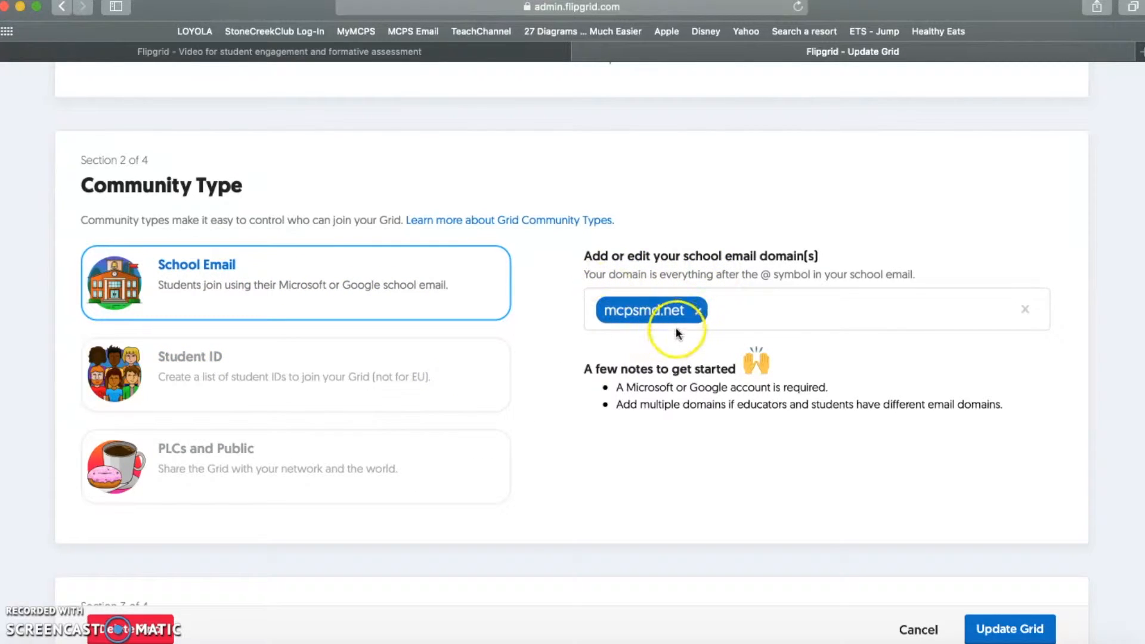
scroll(677, 335, down, 7)
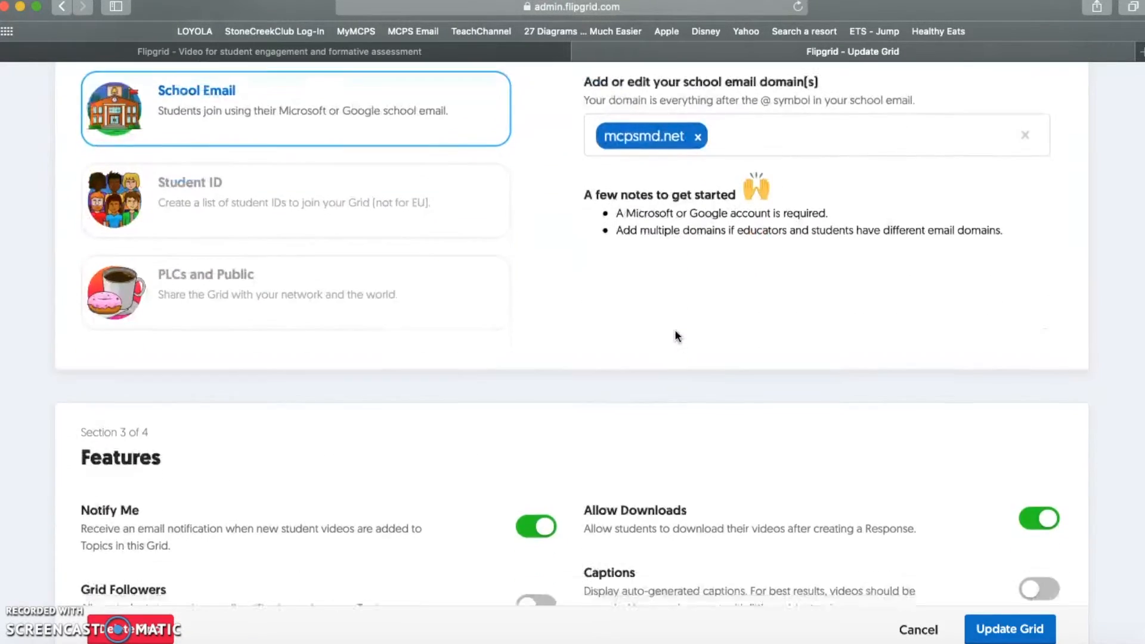
scroll(676, 334, down, 2)
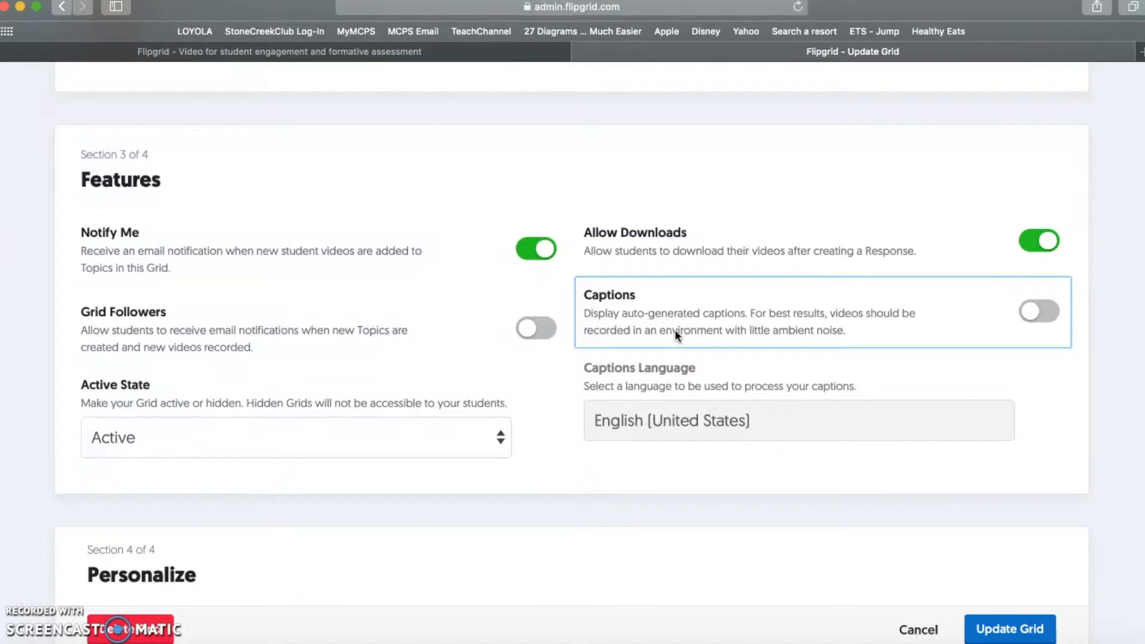
click(539, 257)
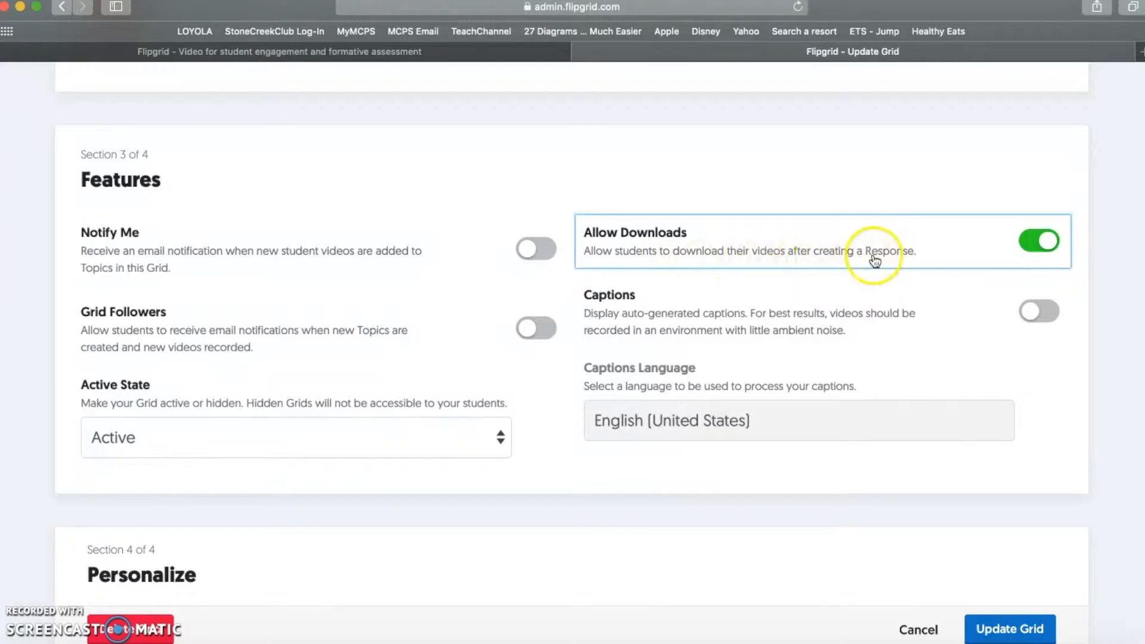
click(1046, 248)
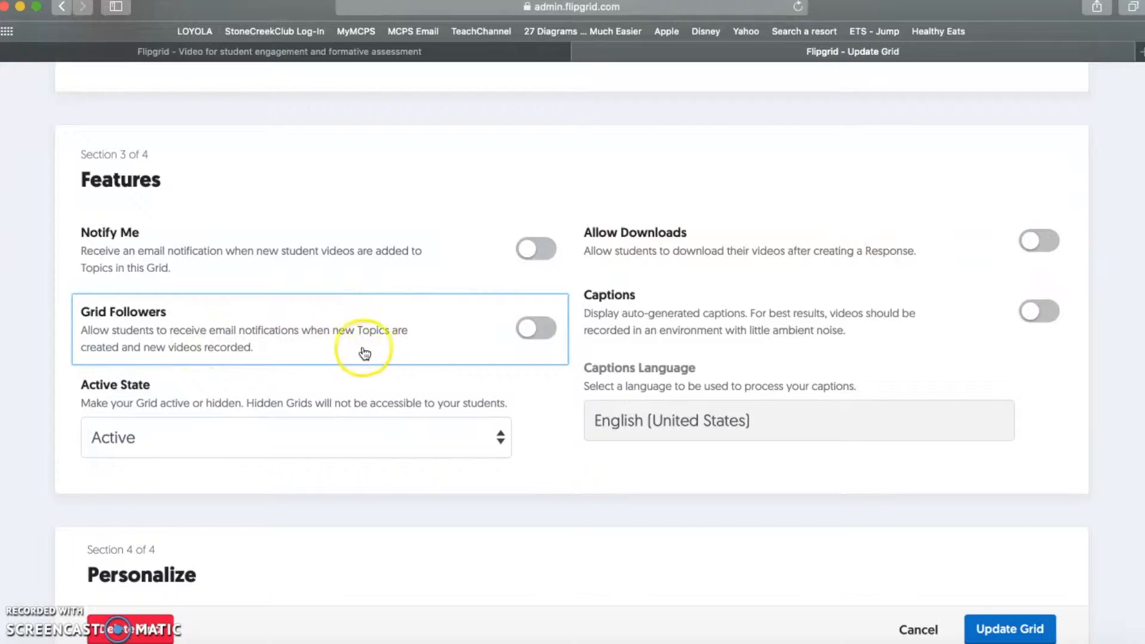
click(534, 337)
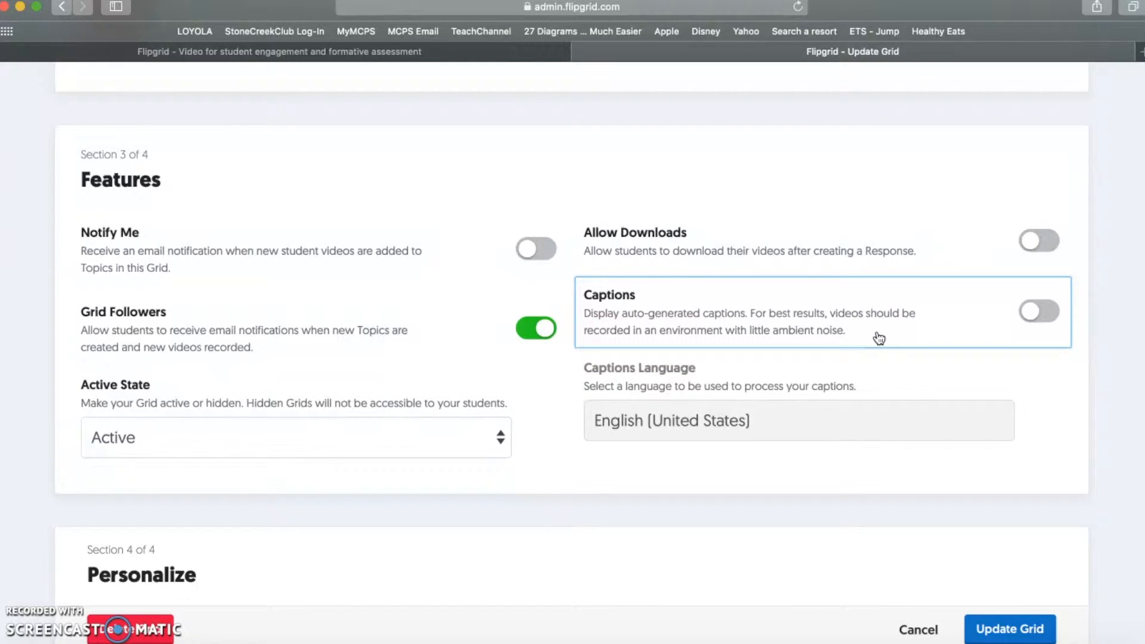
click(1038, 311)
click(560, 497)
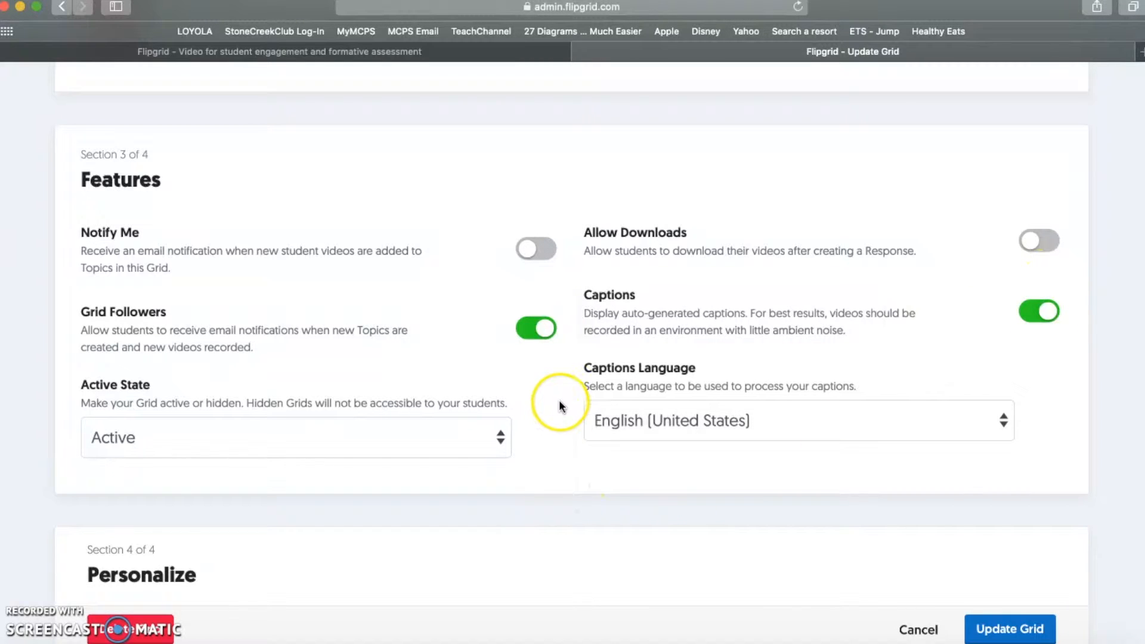
- Keep the grid's status set to Active
scroll(568, 489, down, 5)
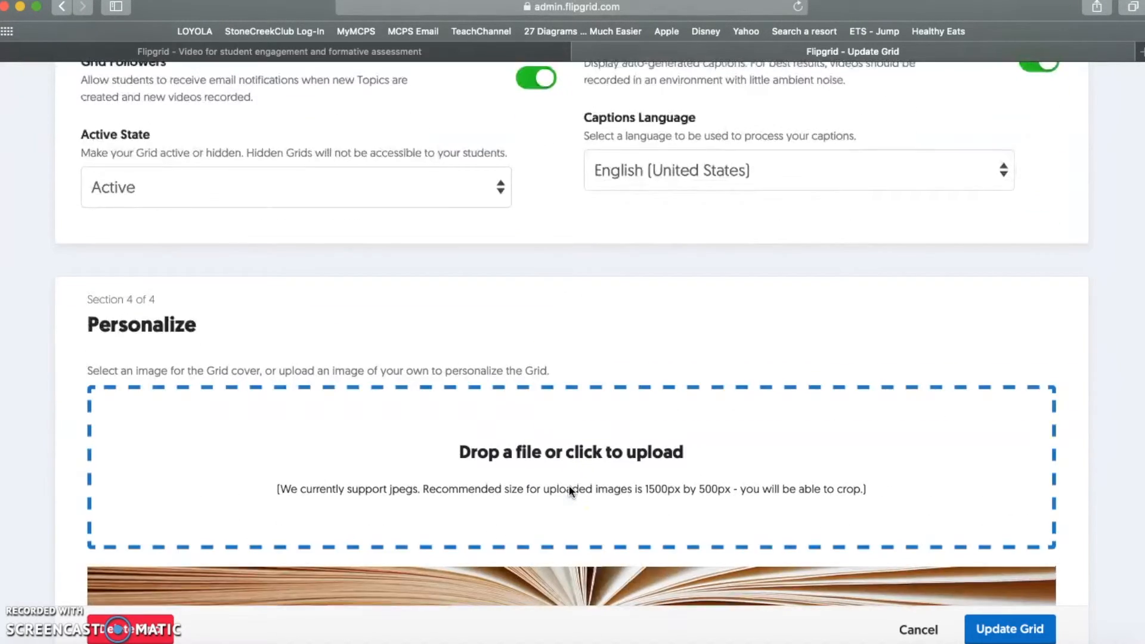
click(317, 186)
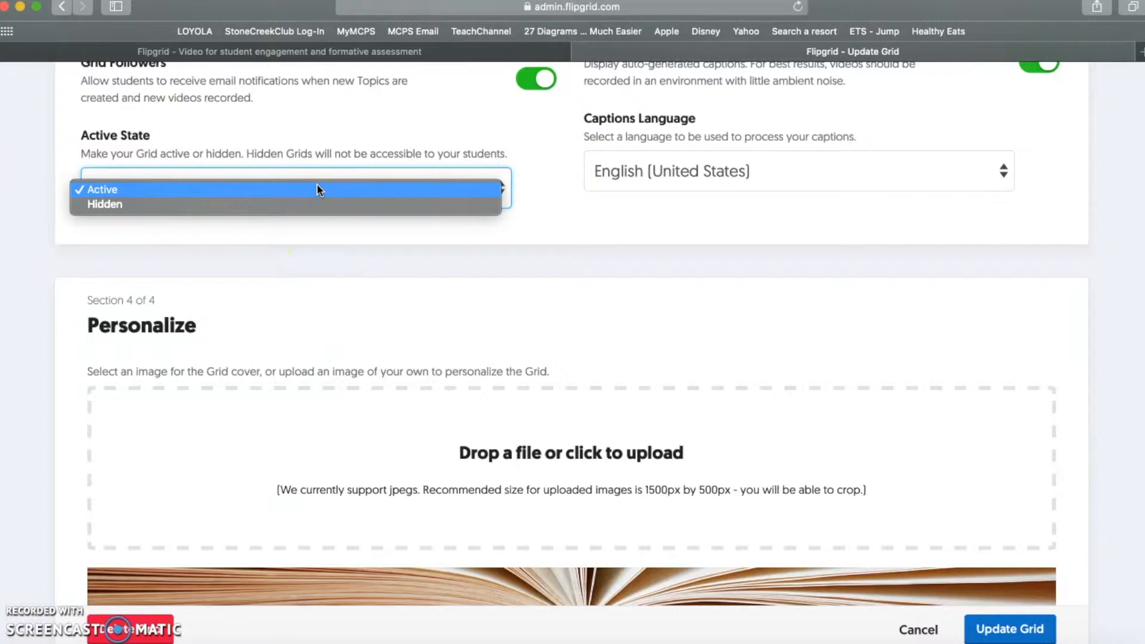
click(299, 205)
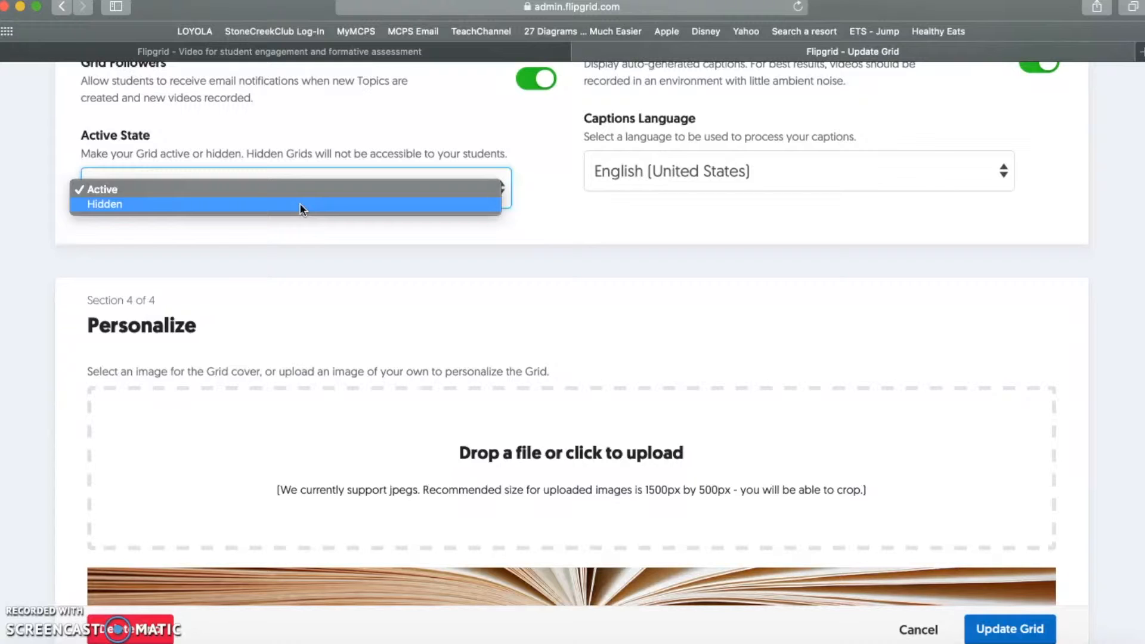
click(294, 191)
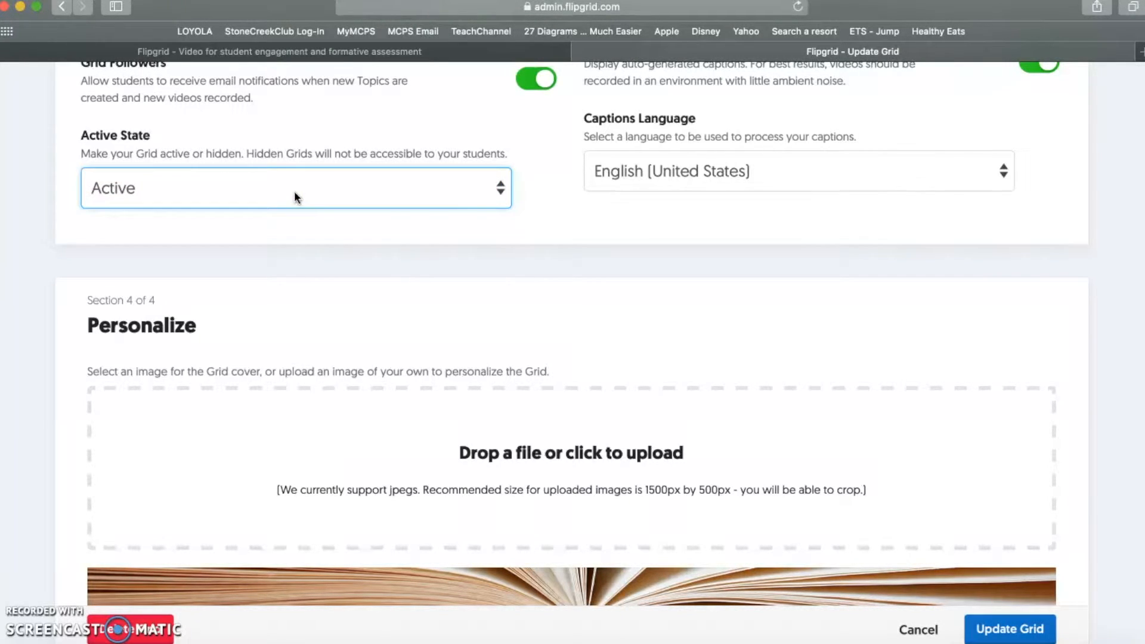
- Pick the colourful diamond texture from the Textures gallery as the grid banner
scroll(500, 318, down, 5)
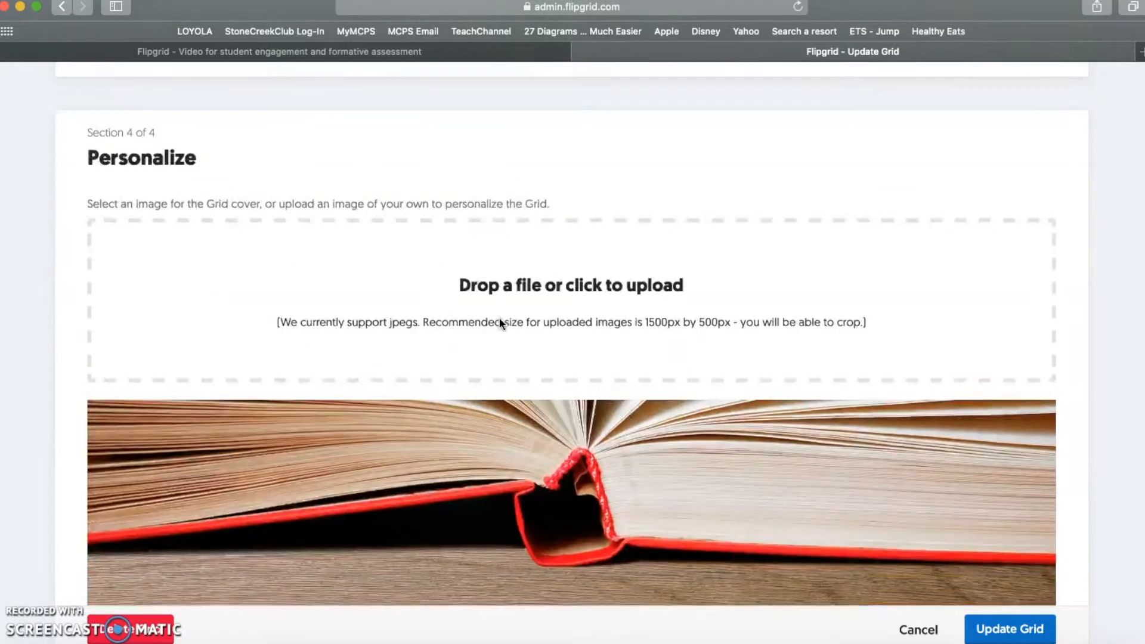
scroll(499, 322, down, 14)
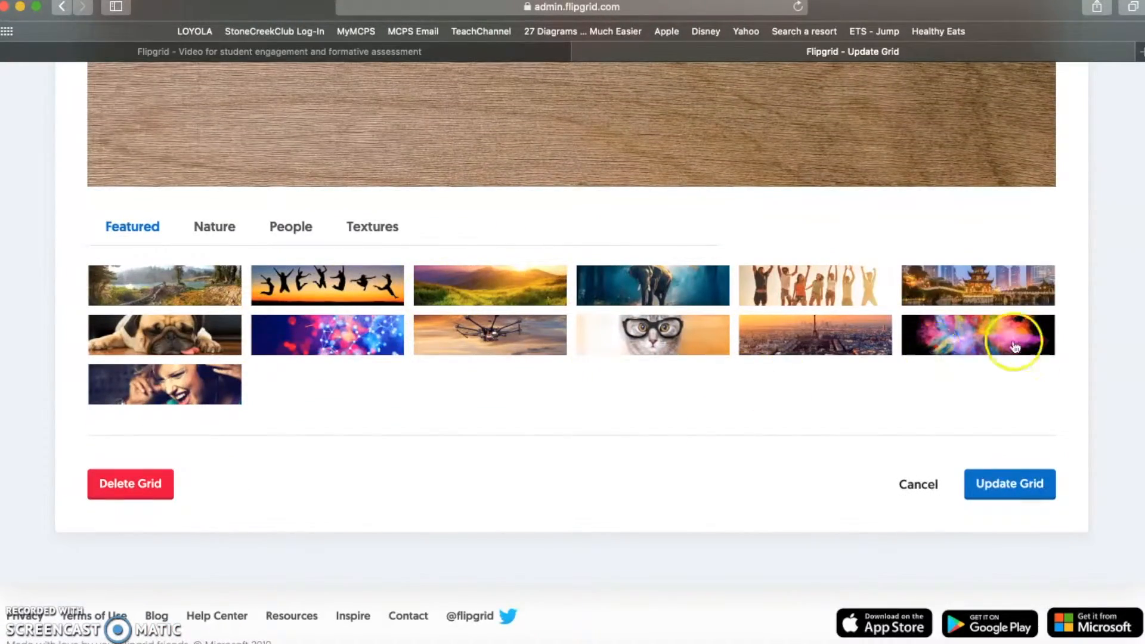
click(292, 229)
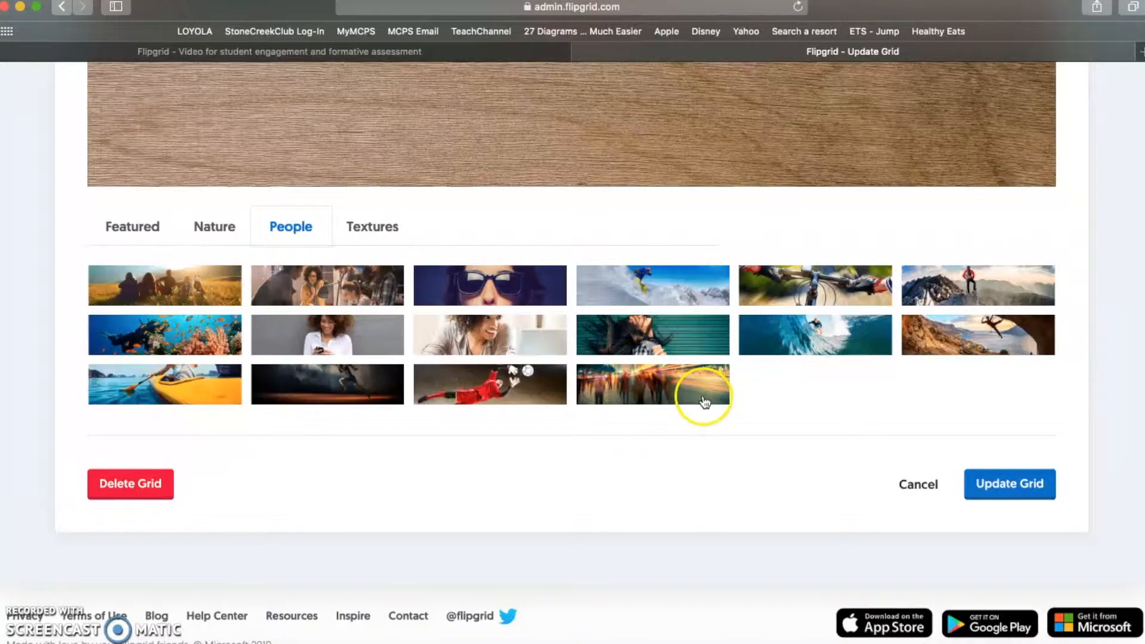
click(391, 229)
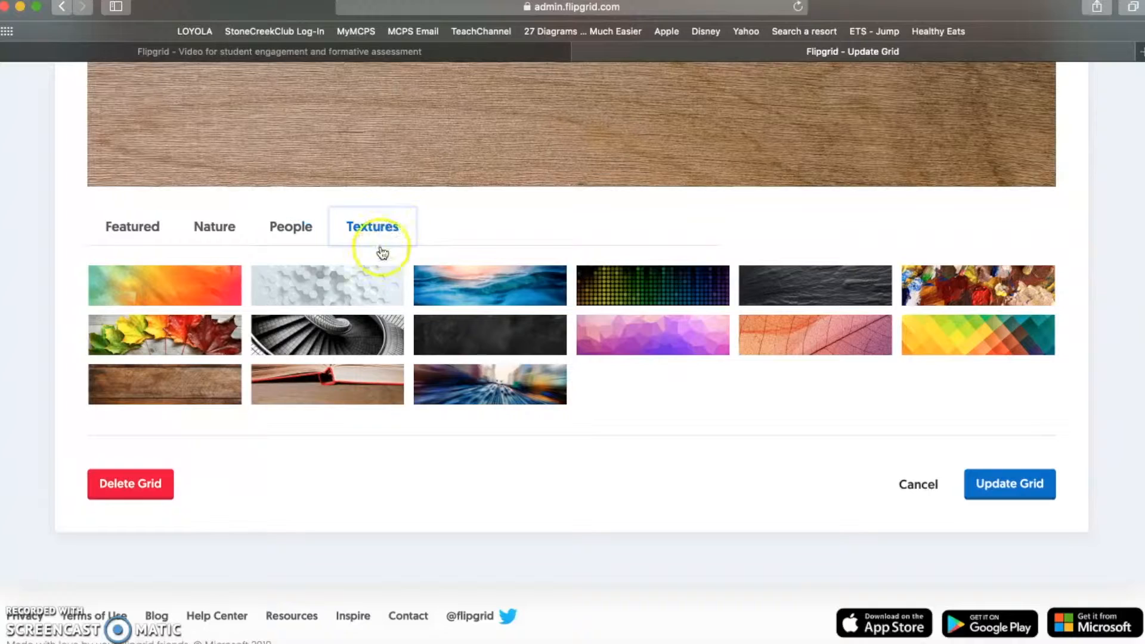
click(973, 334)
scroll(652, 216, up, 3)
scroll(651, 222, up, 2)
scroll(651, 223, down, 6)
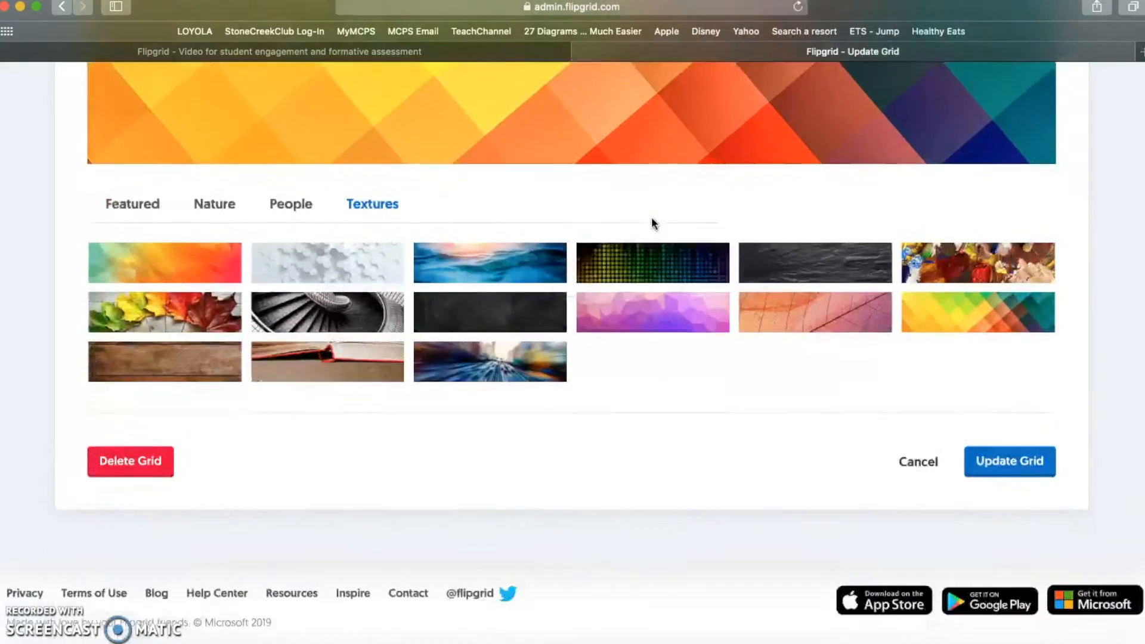
- Save the Tech Tool Practice grid with its new diamond-pattern banner
click(995, 420)
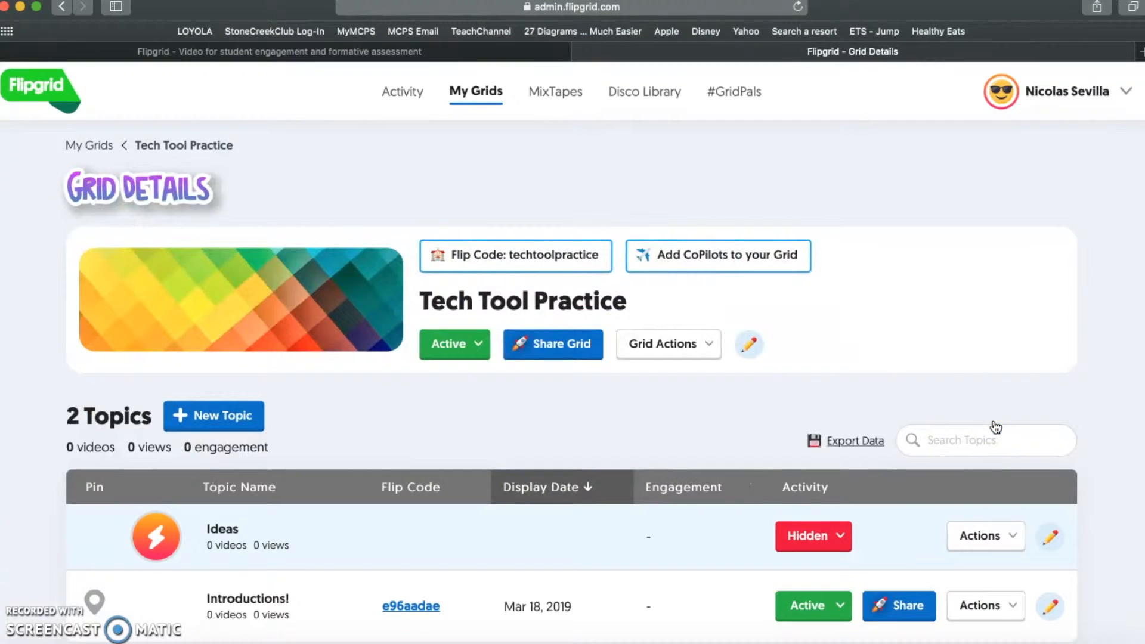
scroll(793, 316, down, 3)
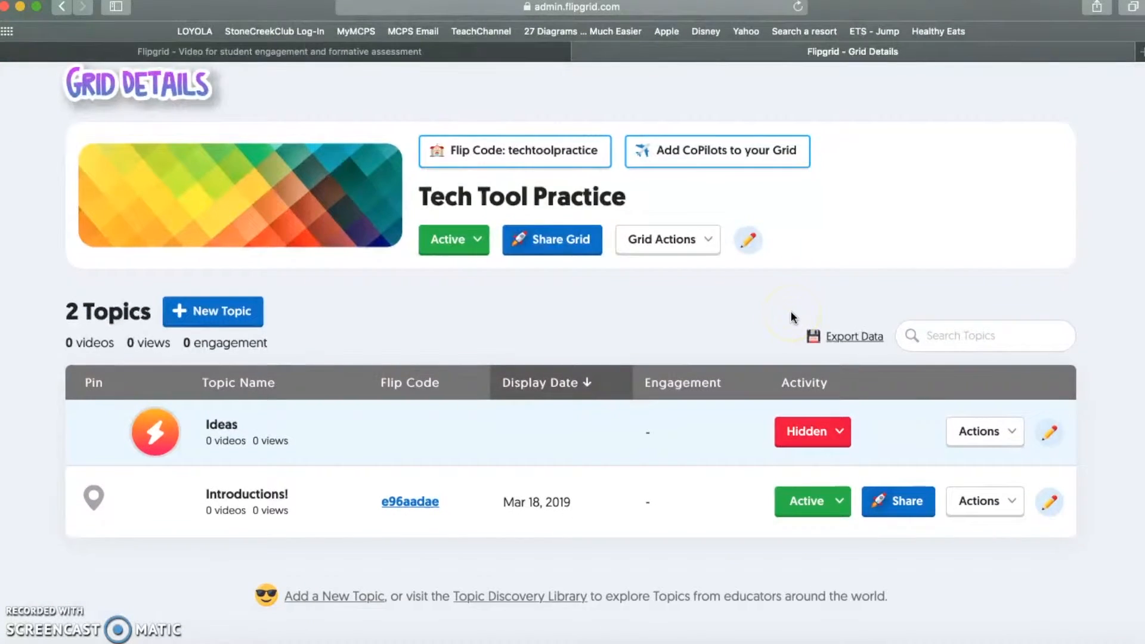
scroll(793, 316, up, 2)
scroll(793, 316, down, 1)
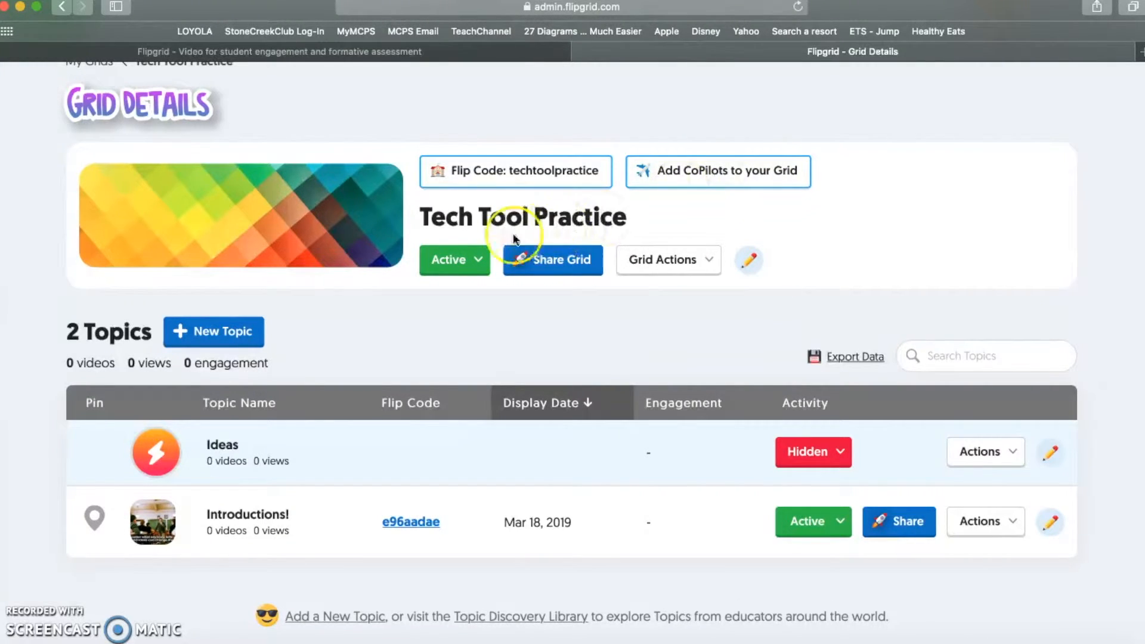
- Confirm the grid's status is still Active, then begin a new topic
click(485, 270)
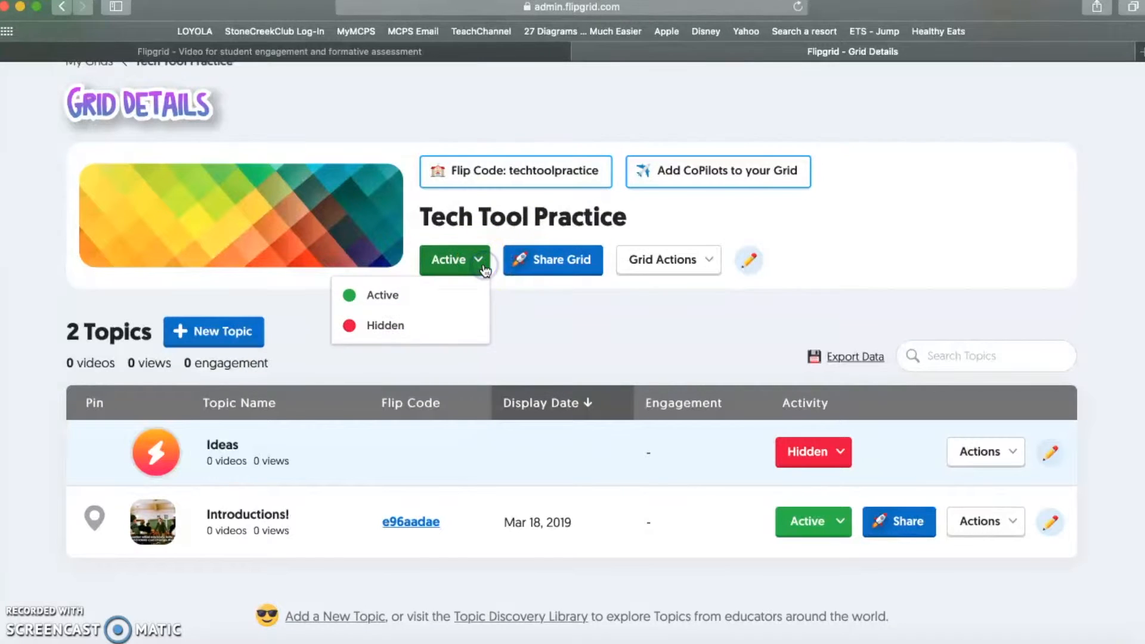
click(476, 219)
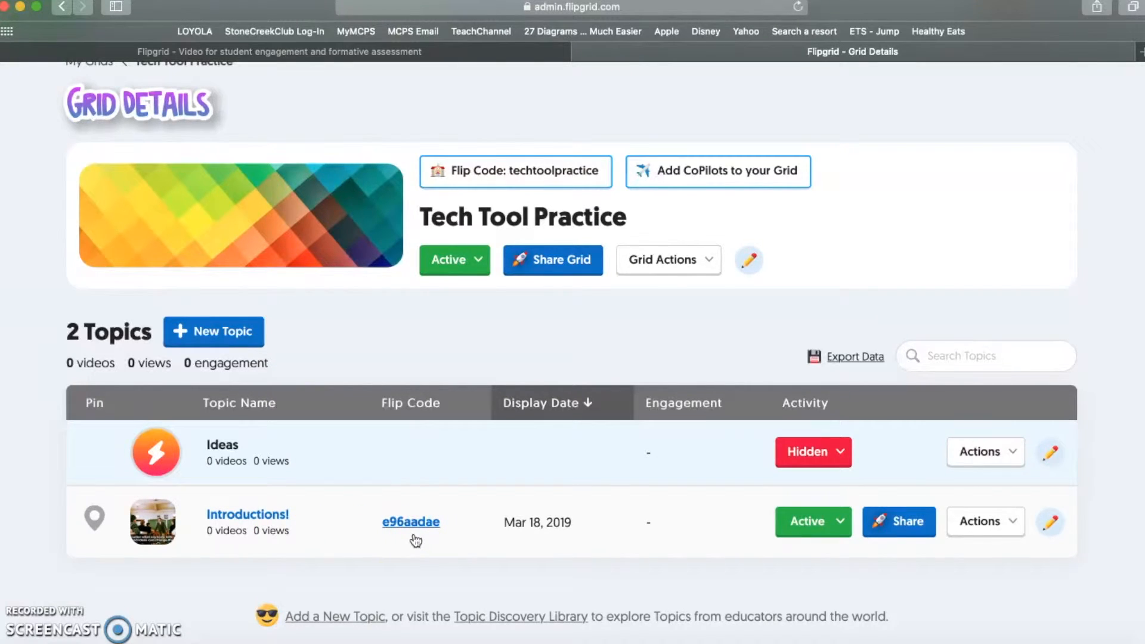
click(236, 330)
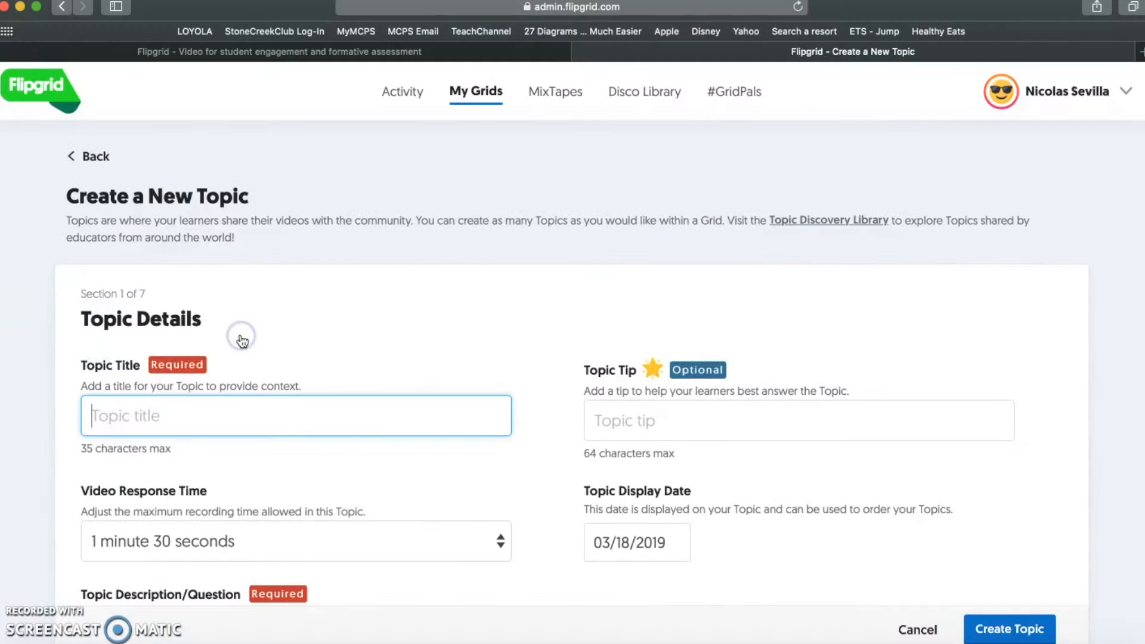
- Title the topic 'What do you love about teaching?'
click(238, 427)
text(What d)
key(BackSpace)
key(BackSpace)
key(BackSpace)
key(BackSpace)
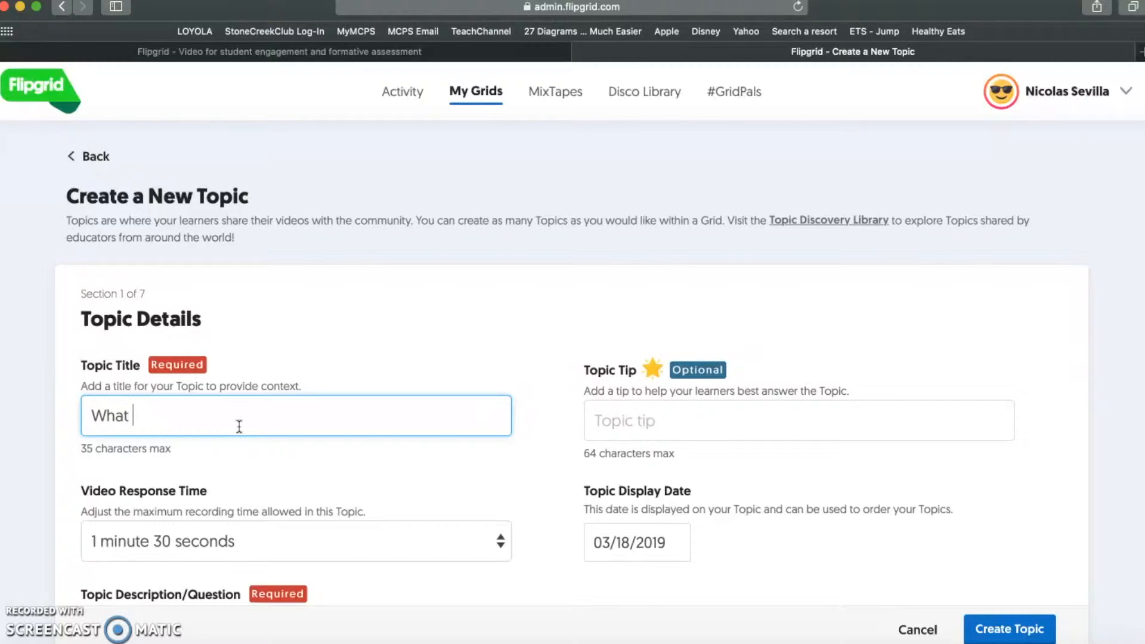
key(BackSpace)
text(hat do you love about teaching?)
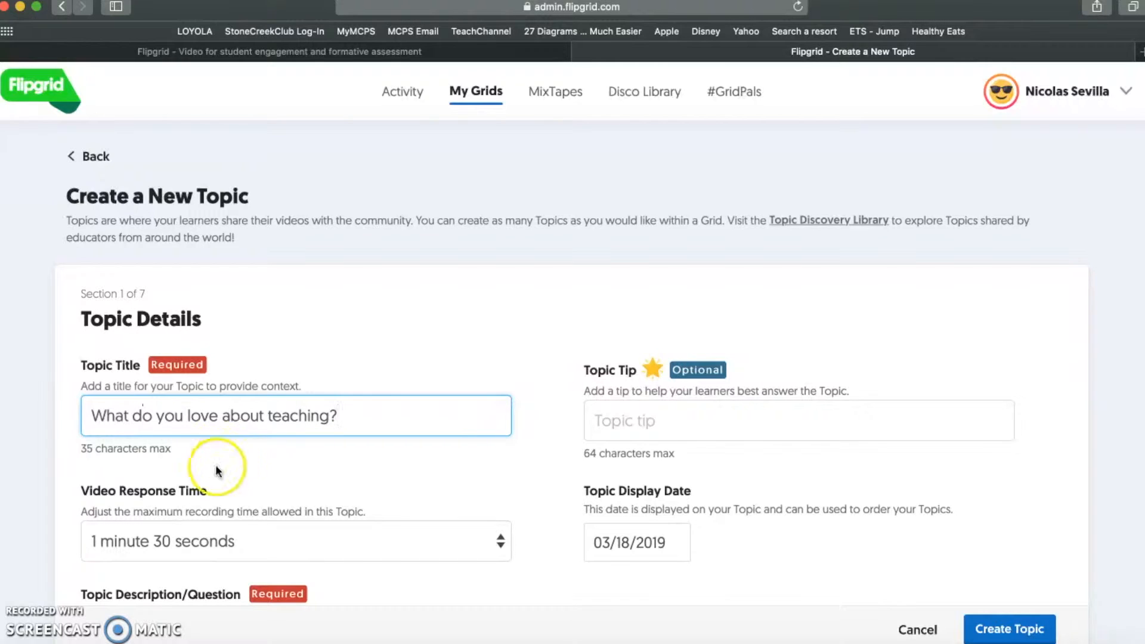
- Set the topic's video response time to 2 minutes
scroll(345, 481, down, 3)
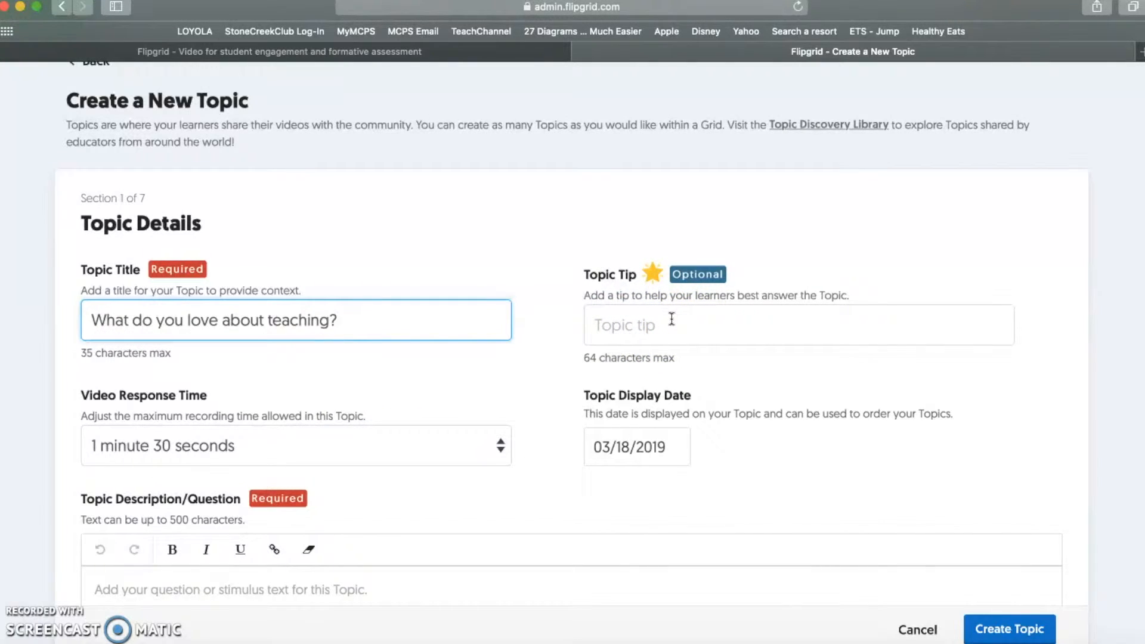
click(452, 448)
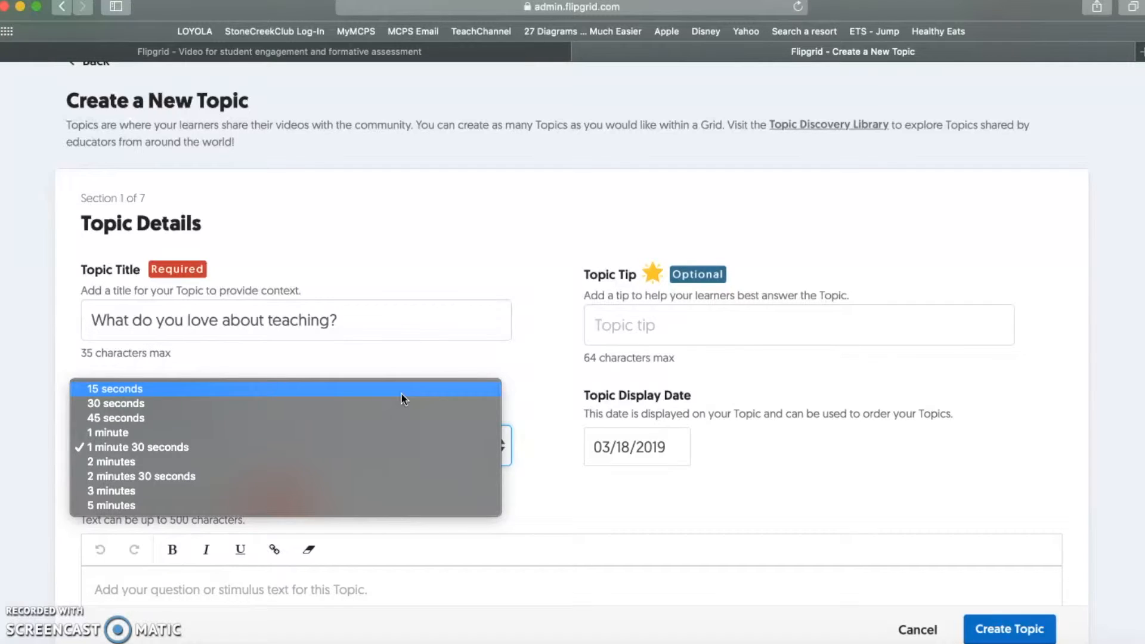
click(243, 463)
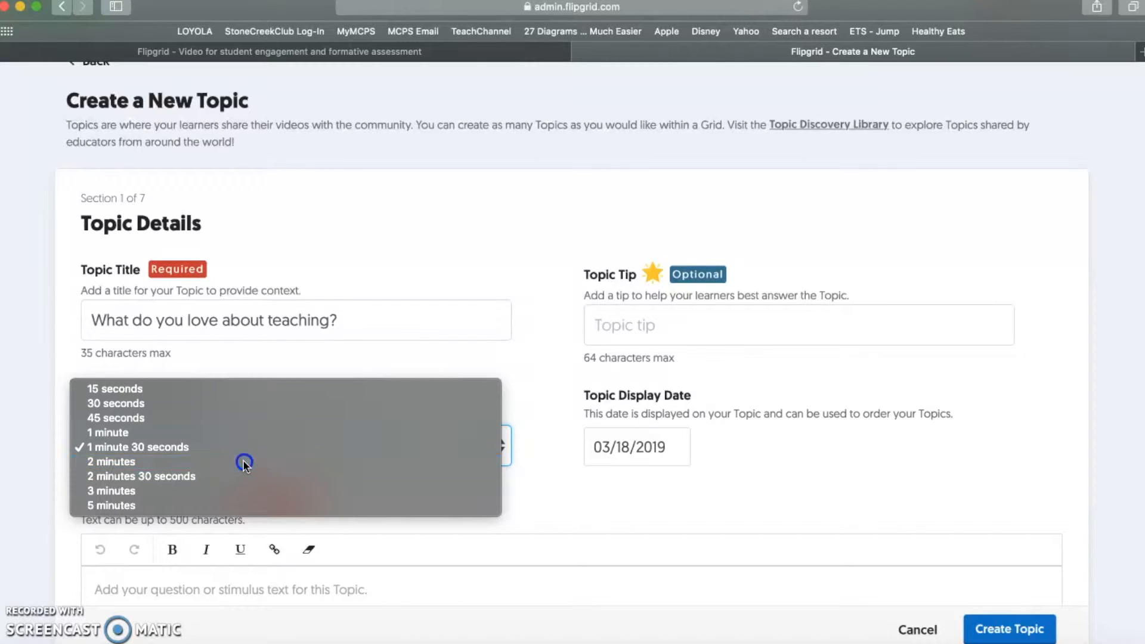
- Add the description 'Describe three reasons why you love teaching'
scroll(693, 516, down, 5)
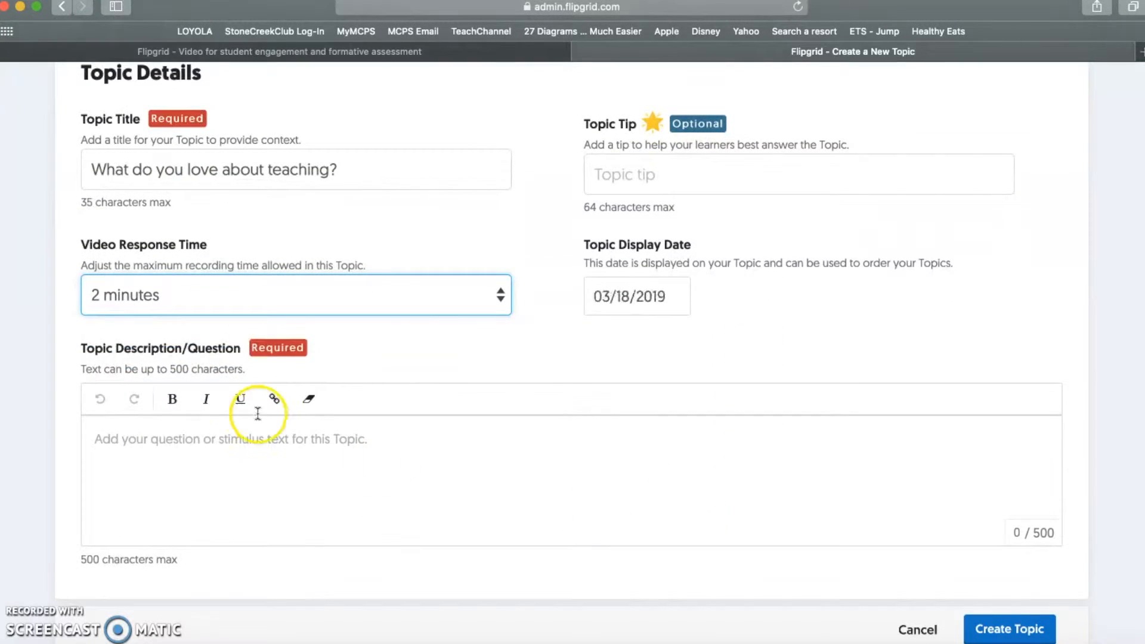
click(199, 467)
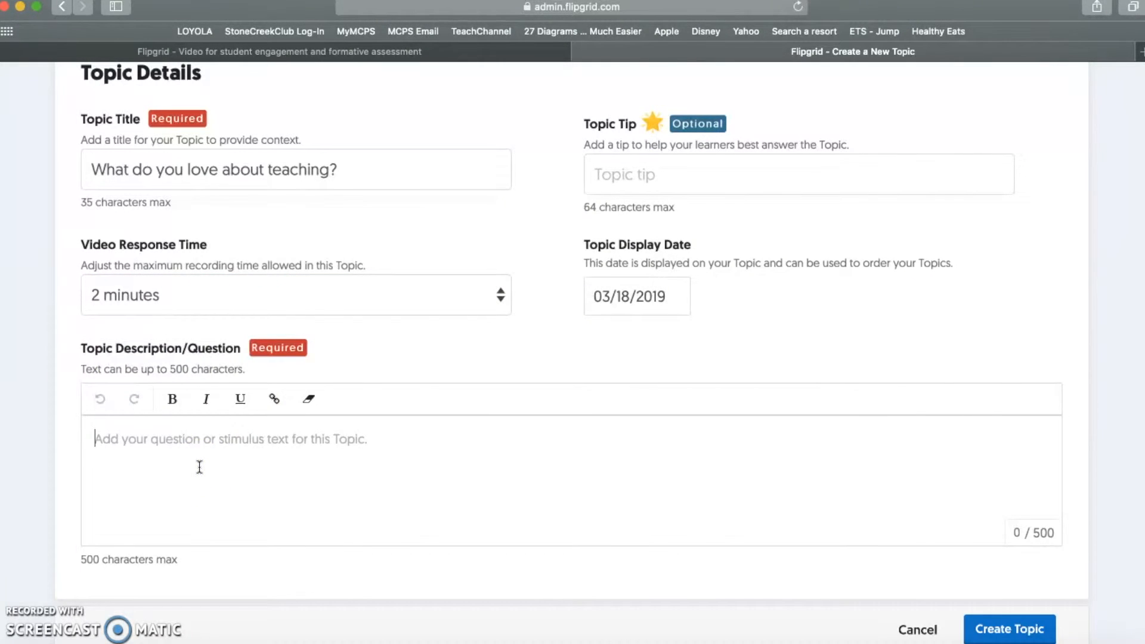
text(Desc)
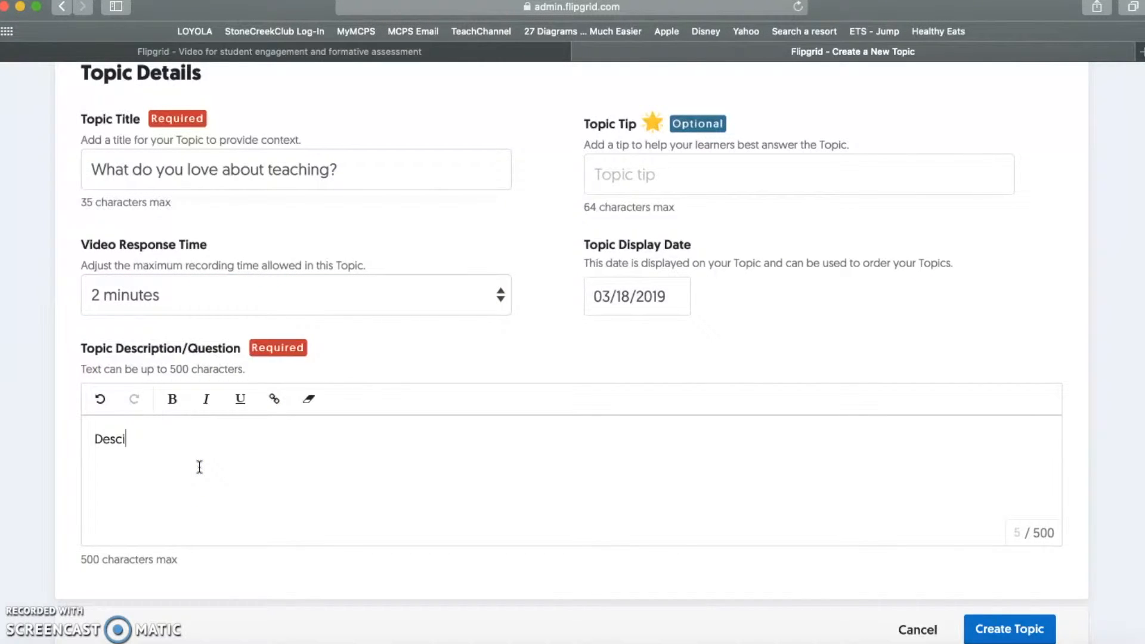
text(ribe three reasons why you l)
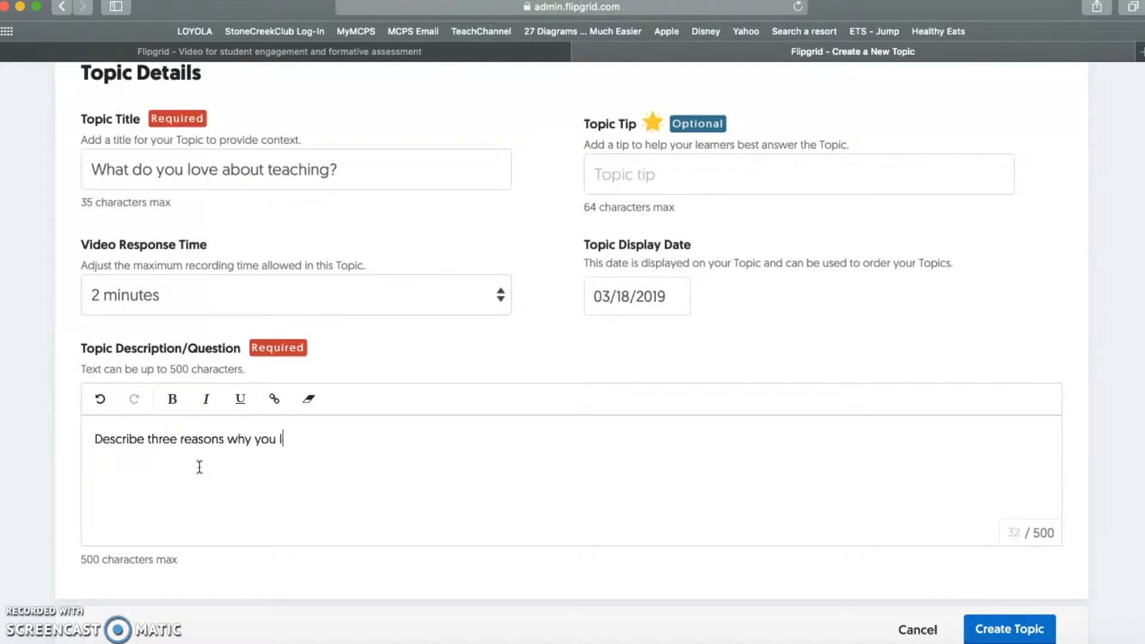
text(ove teaching)
scroll(287, 603, down, 5)
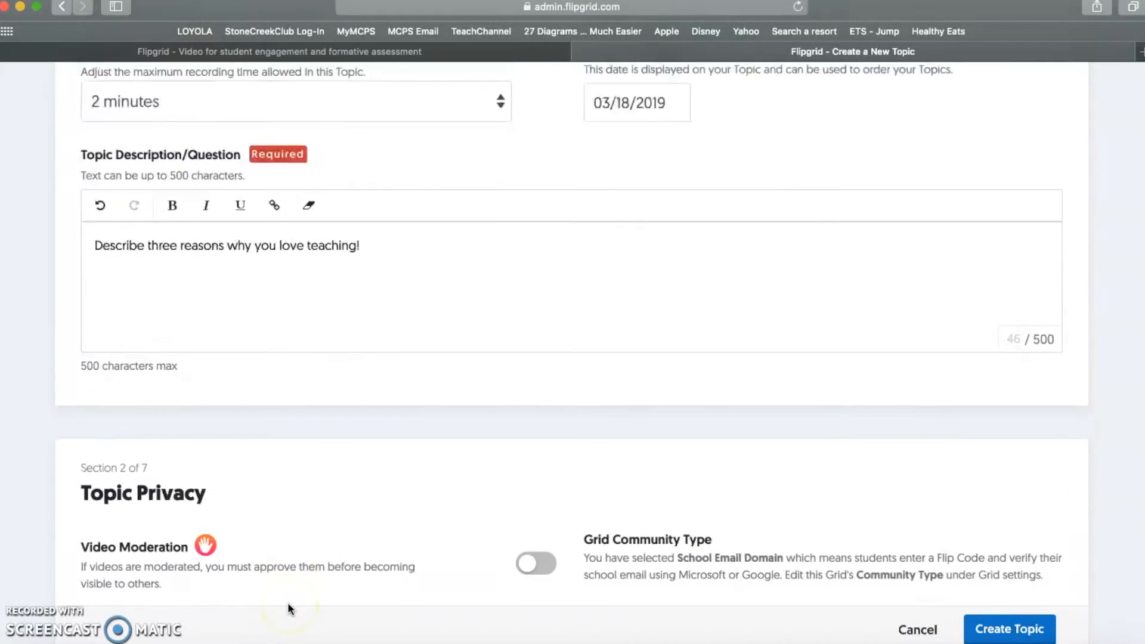
scroll(287, 603, down, 2)
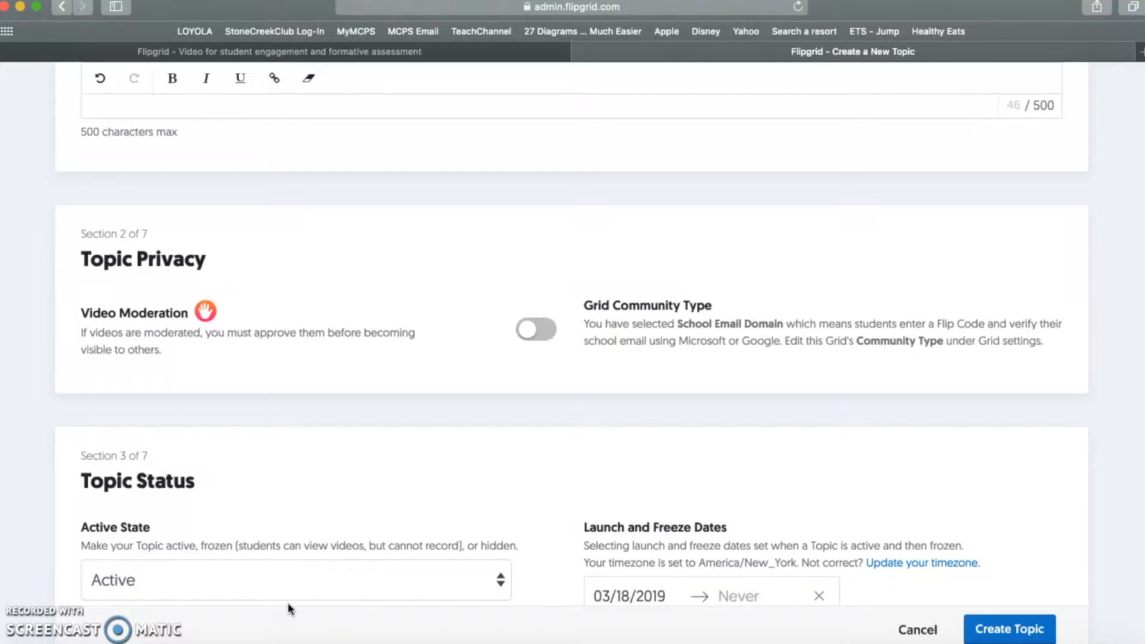
scroll(287, 602, down, 5)
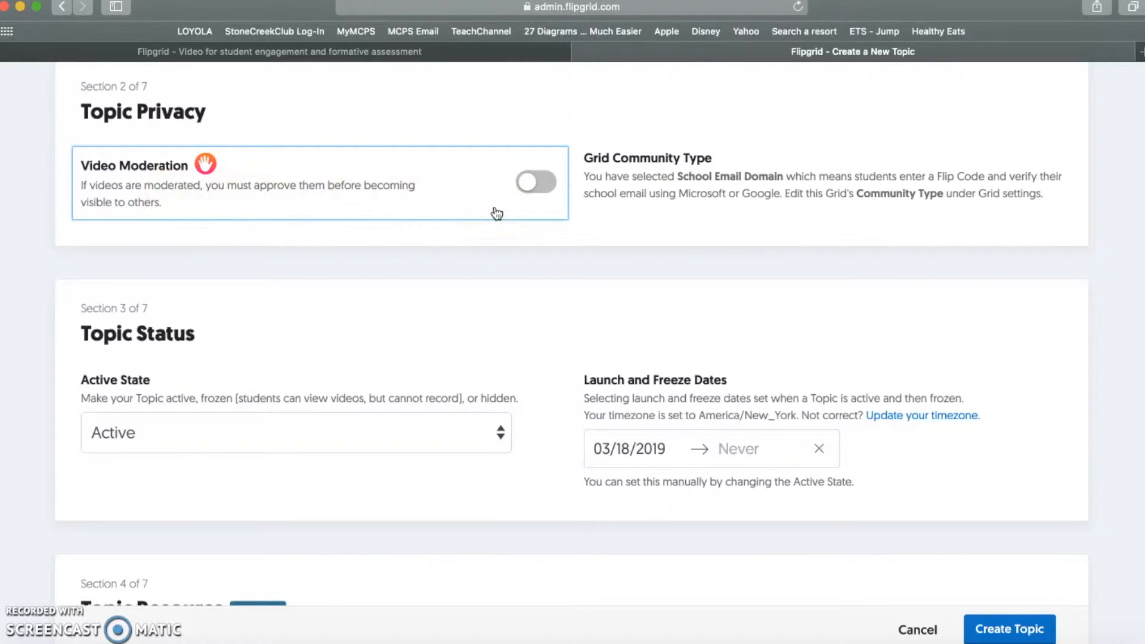
click(532, 186)
click(536, 197)
scroll(382, 355, down, 2)
scroll(359, 345, down, 2)
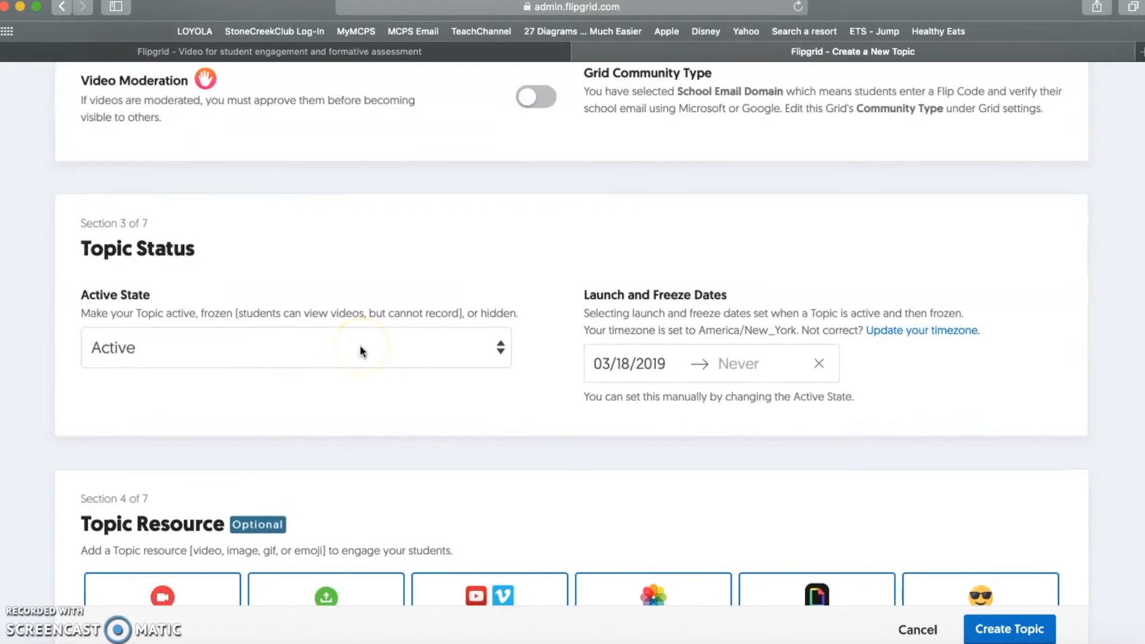
click(266, 350)
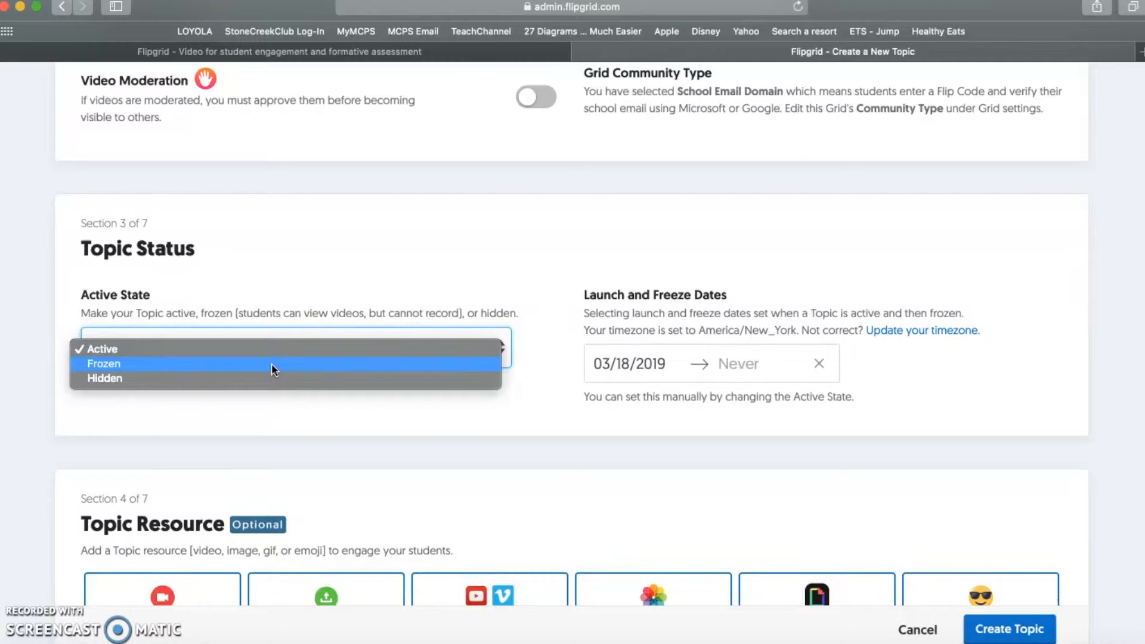
click(417, 267)
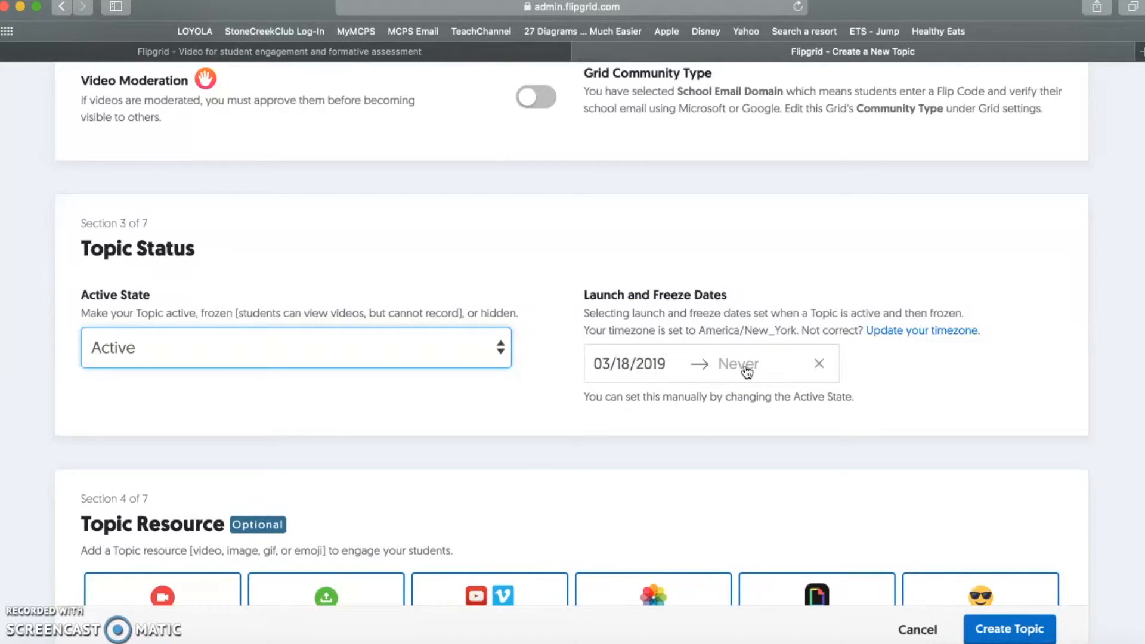
scroll(746, 372, down, 6)
scroll(747, 372, up, 1)
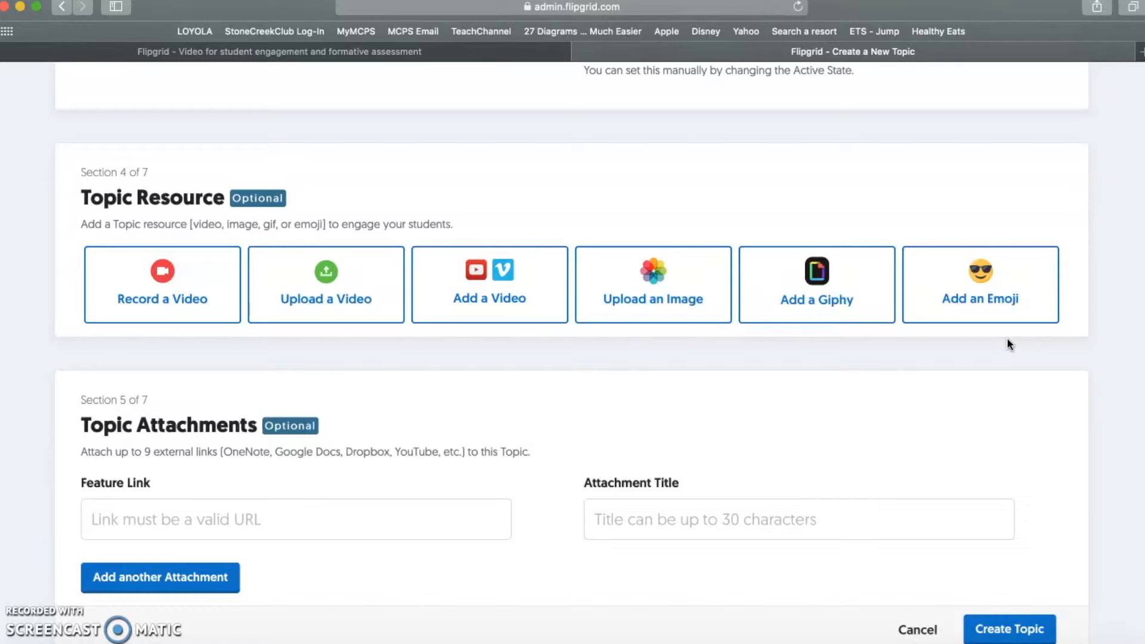
click(993, 299)
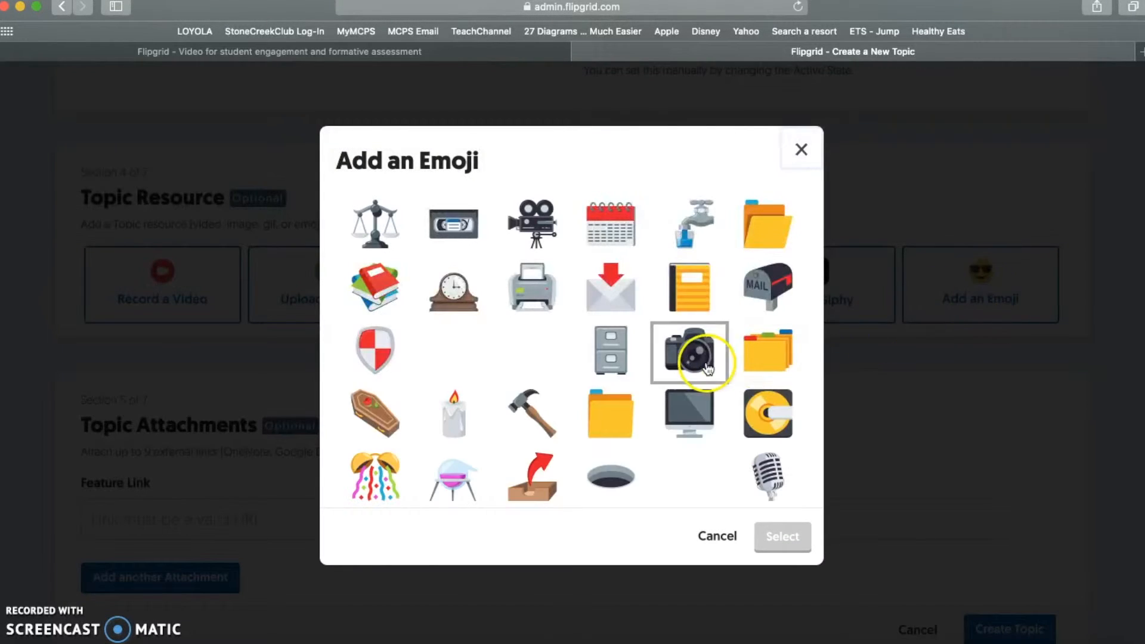
scroll(573, 373, down, 3)
scroll(574, 373, down, 4)
scroll(574, 372, up, 1)
click(604, 328)
click(802, 536)
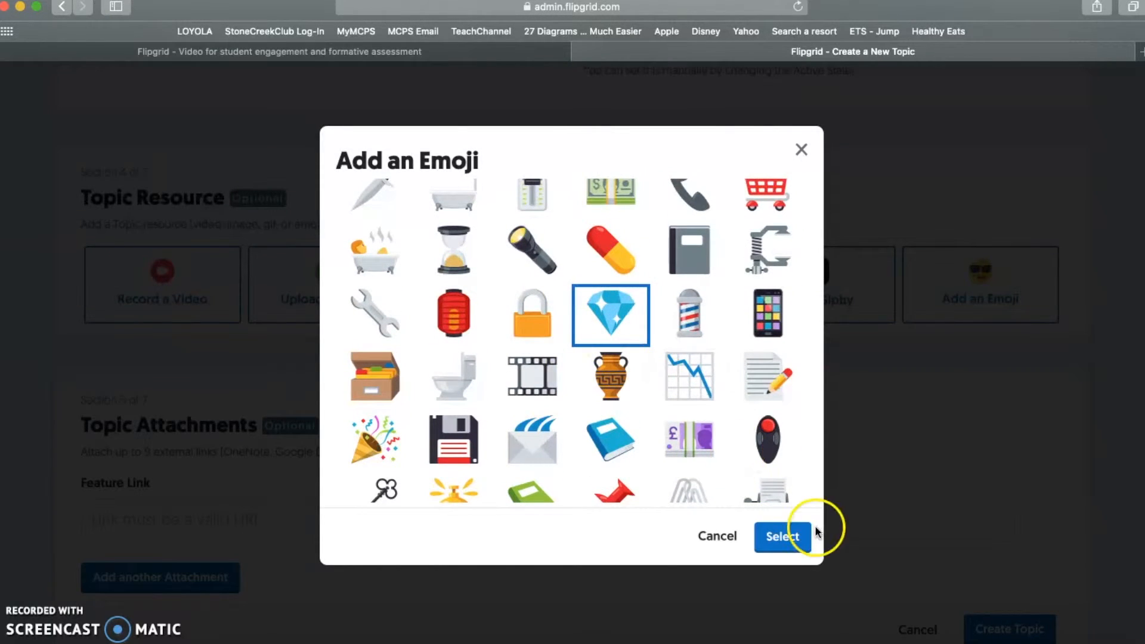
scroll(549, 379, down, 5)
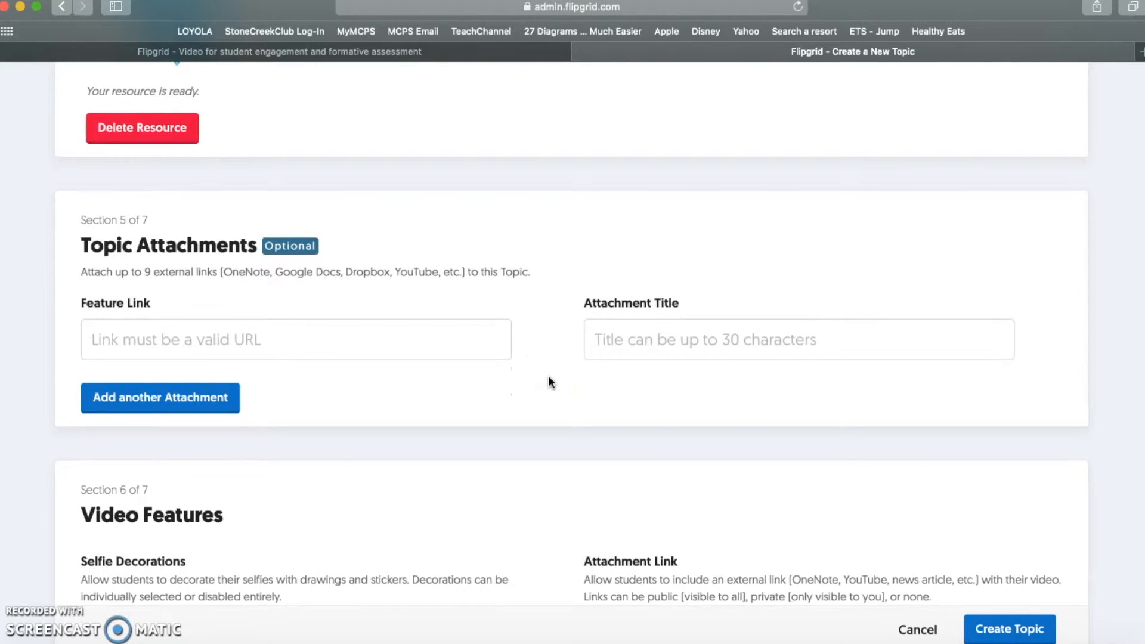
click(358, 334)
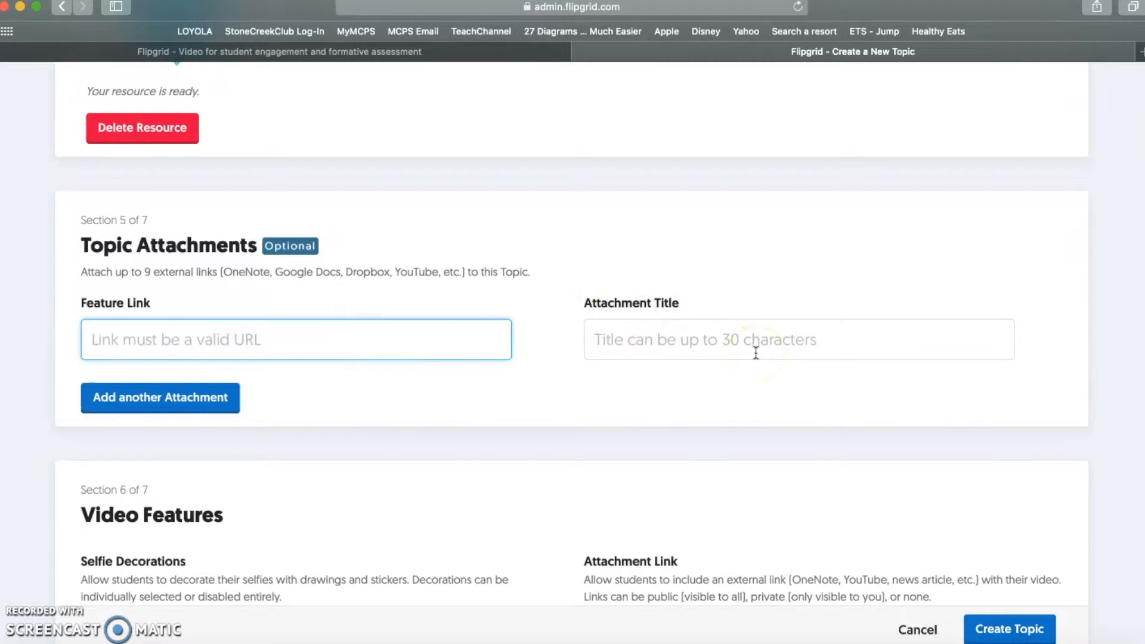
scroll(755, 352, down, 2)
scroll(756, 352, down, 8)
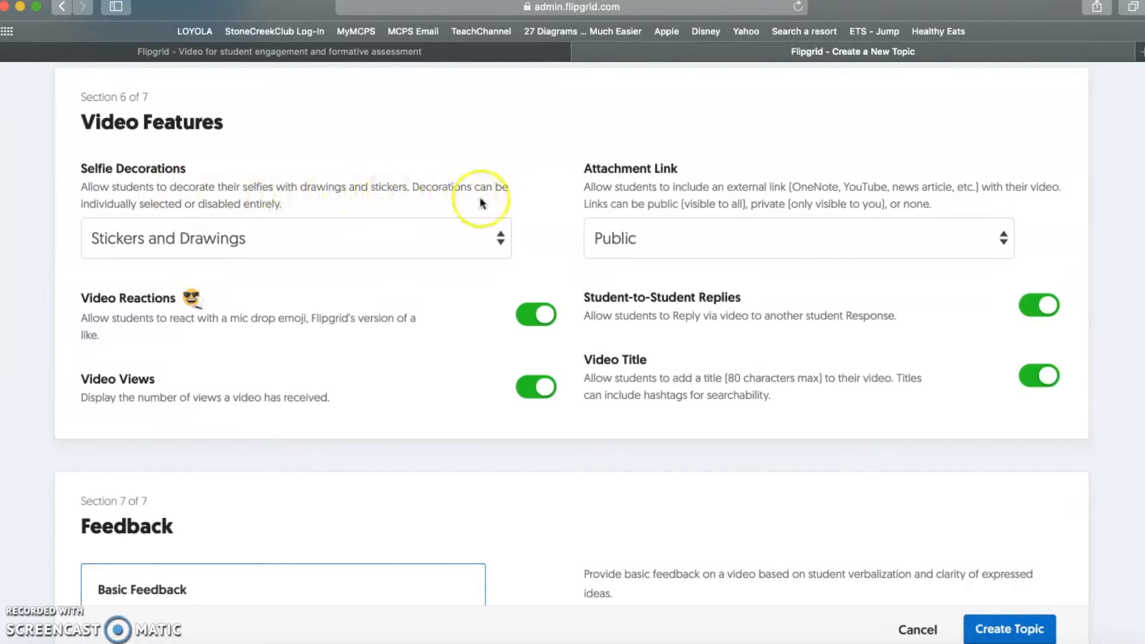
- Restrict the topic's Selfie Decorations to Stickers Only
click(431, 252)
click(273, 255)
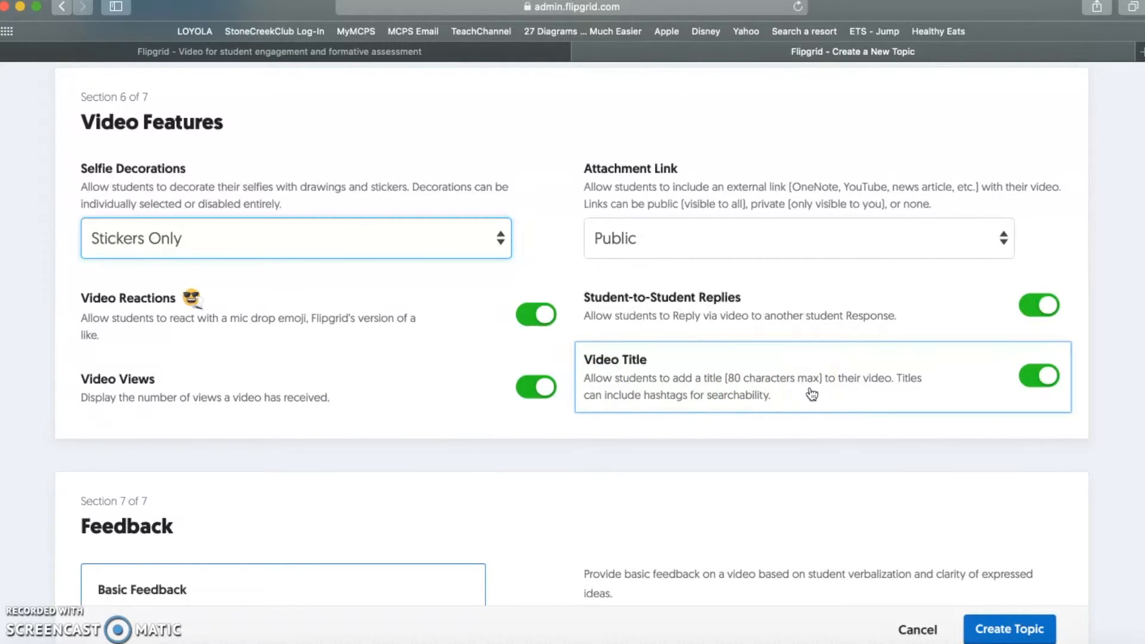
scroll(812, 394, down, 10)
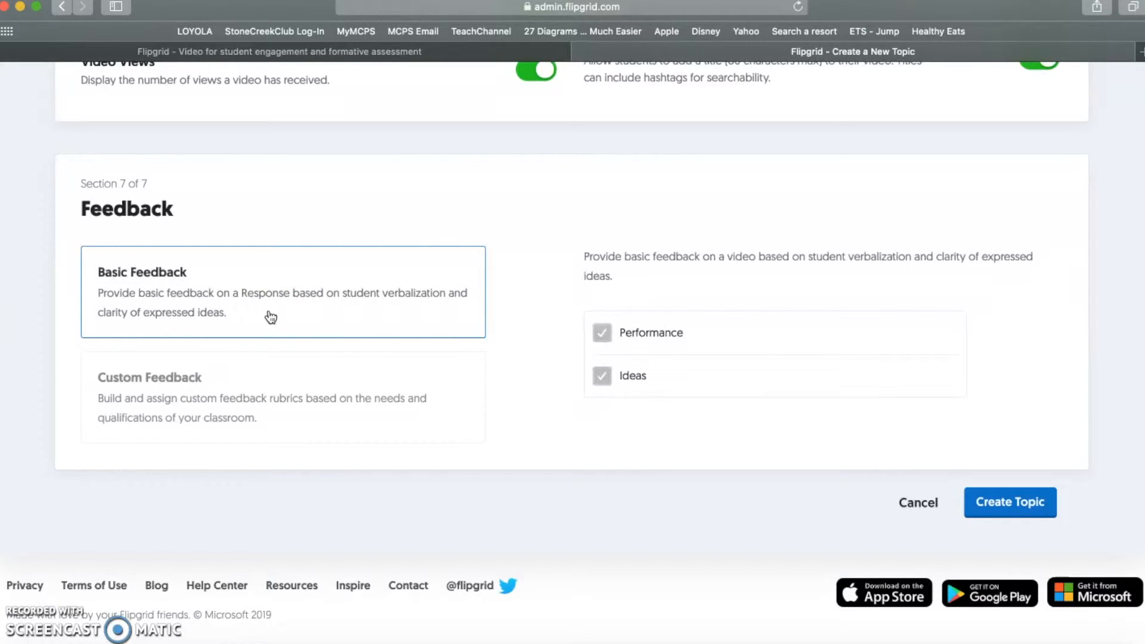
scroll(325, 276, up, 20)
scroll(357, 263, up, 15)
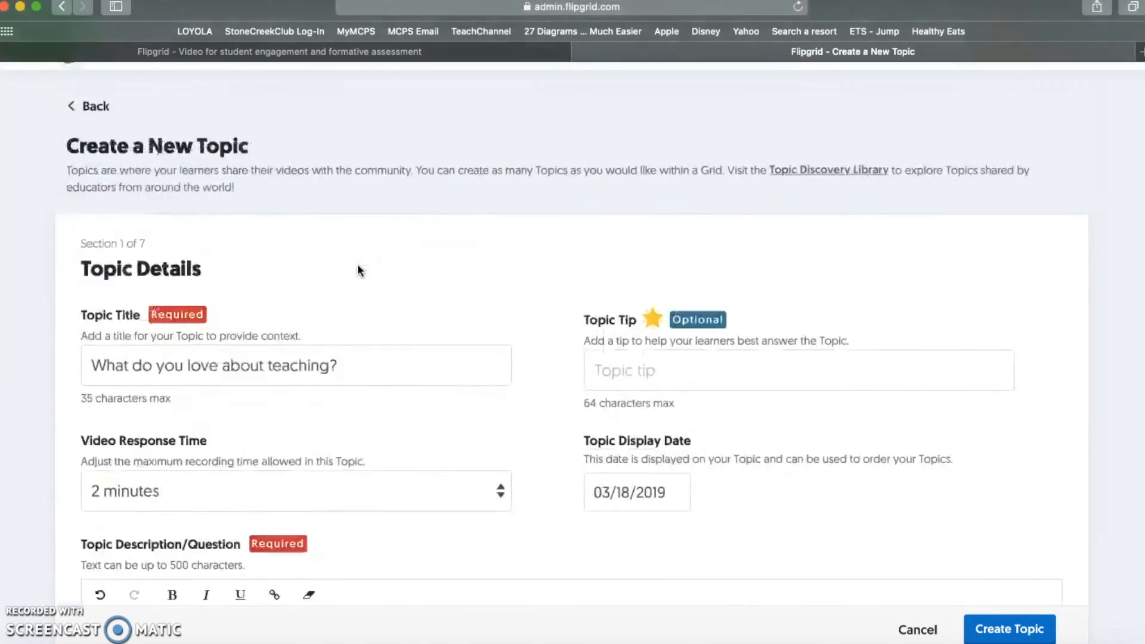
scroll(358, 267, up, 2)
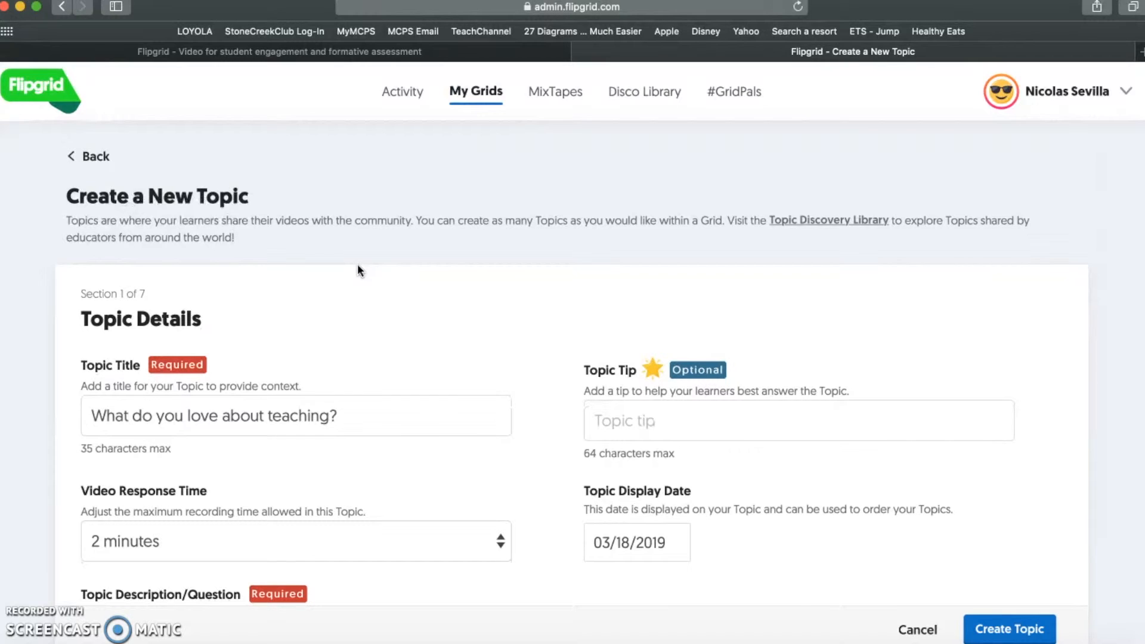
- Submit the form to create the 'What do you love about teaching?' topic
click(876, 366)
scroll(877, 366, down, 20)
scroll(874, 367, down, 5)
click(1004, 469)
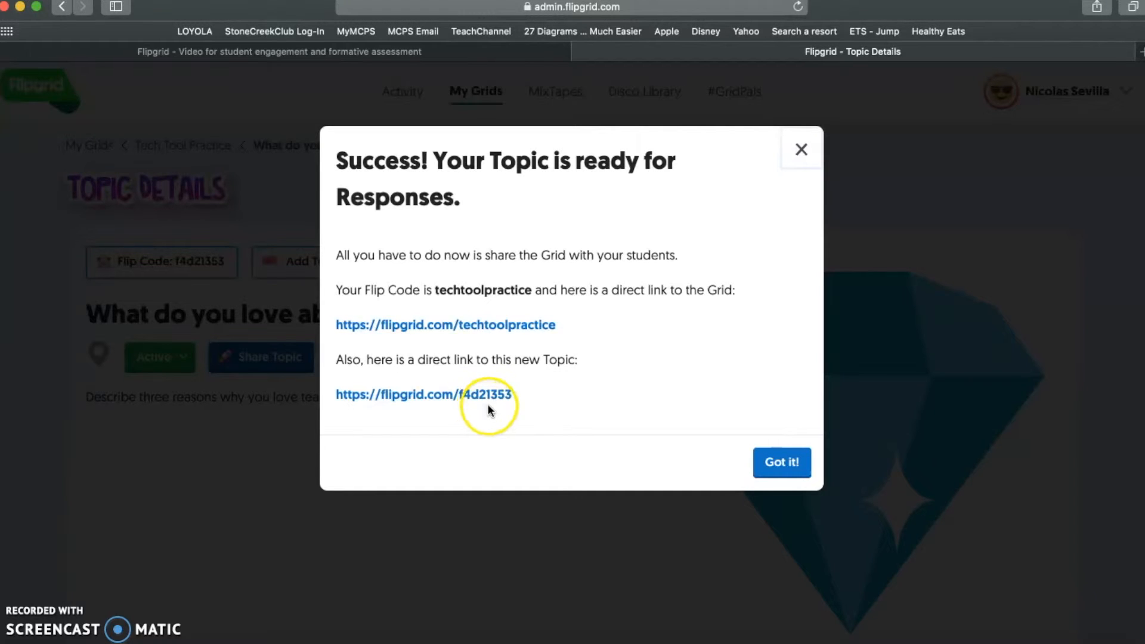
- Dismiss the success message and open the topic's student view from its Flip Code
click(778, 463)
scroll(814, 514, down, 3)
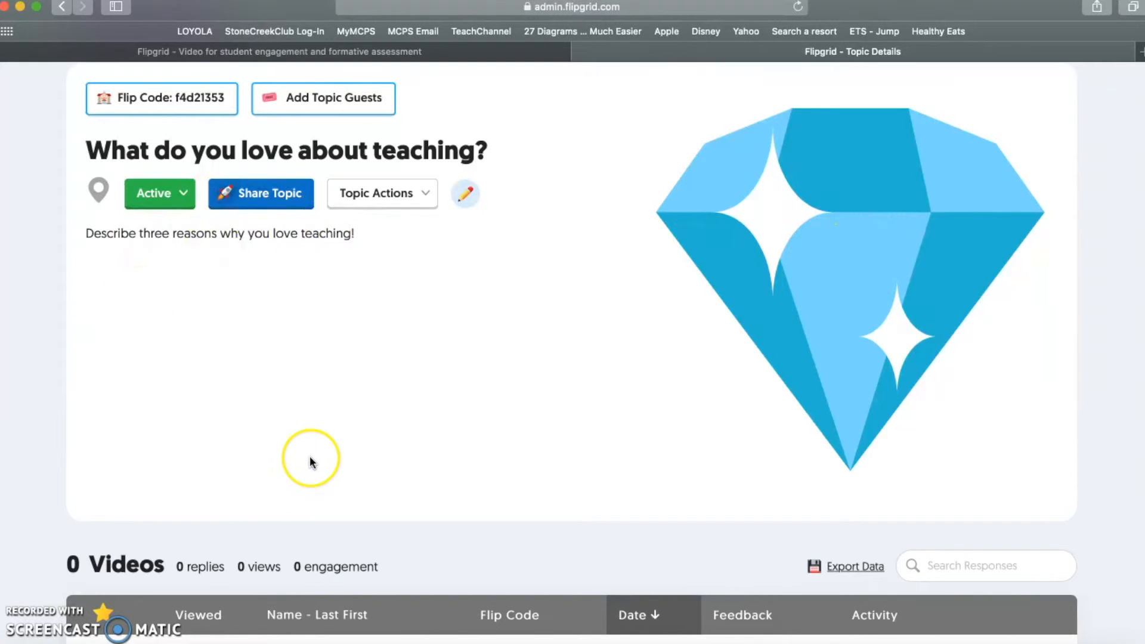
scroll(309, 458, down, 2)
scroll(310, 456, up, 4)
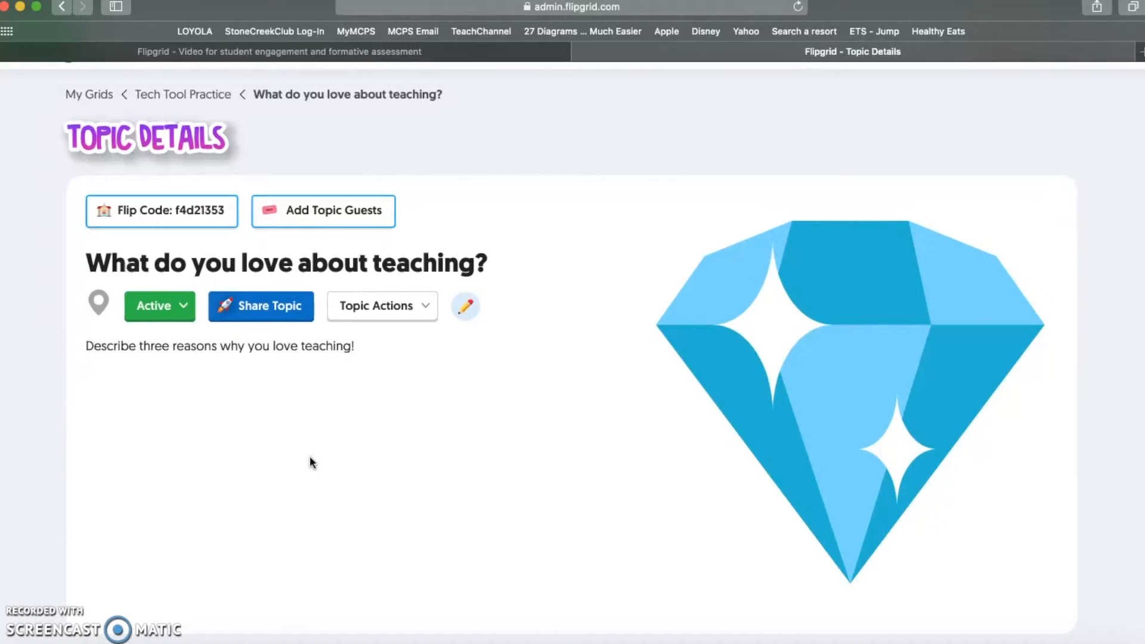
scroll(310, 455, down, 1)
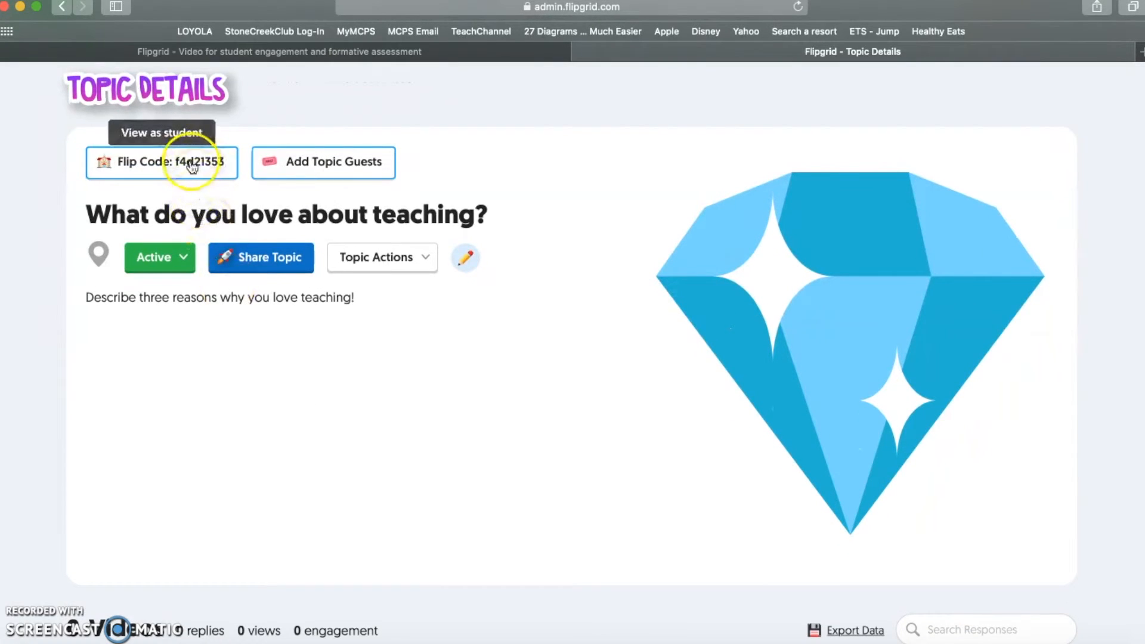
click(179, 173)
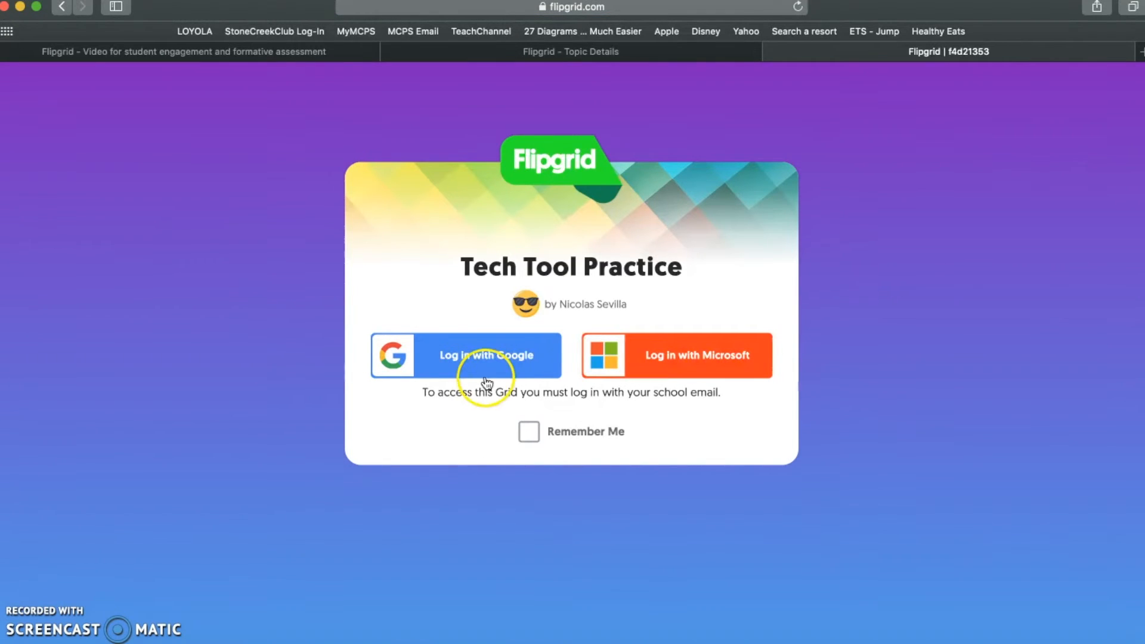
- Sign in to the student view with a Google account and scroll down to the empty responses section
click(492, 368)
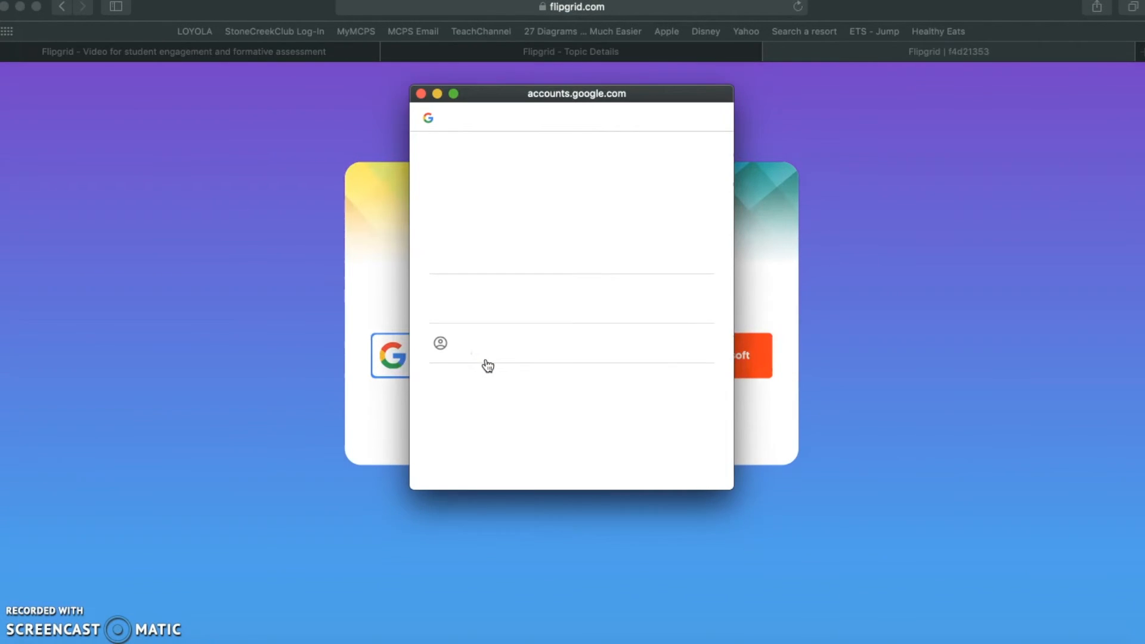
click(552, 310)
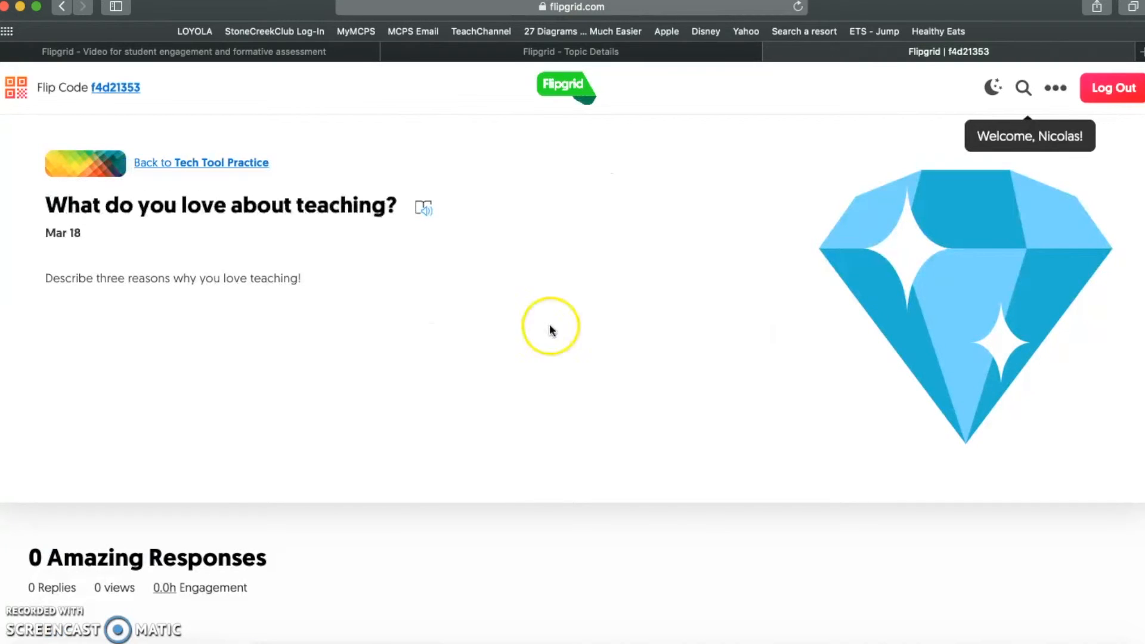
scroll(518, 399, down, 3)
scroll(519, 400, up, 3)
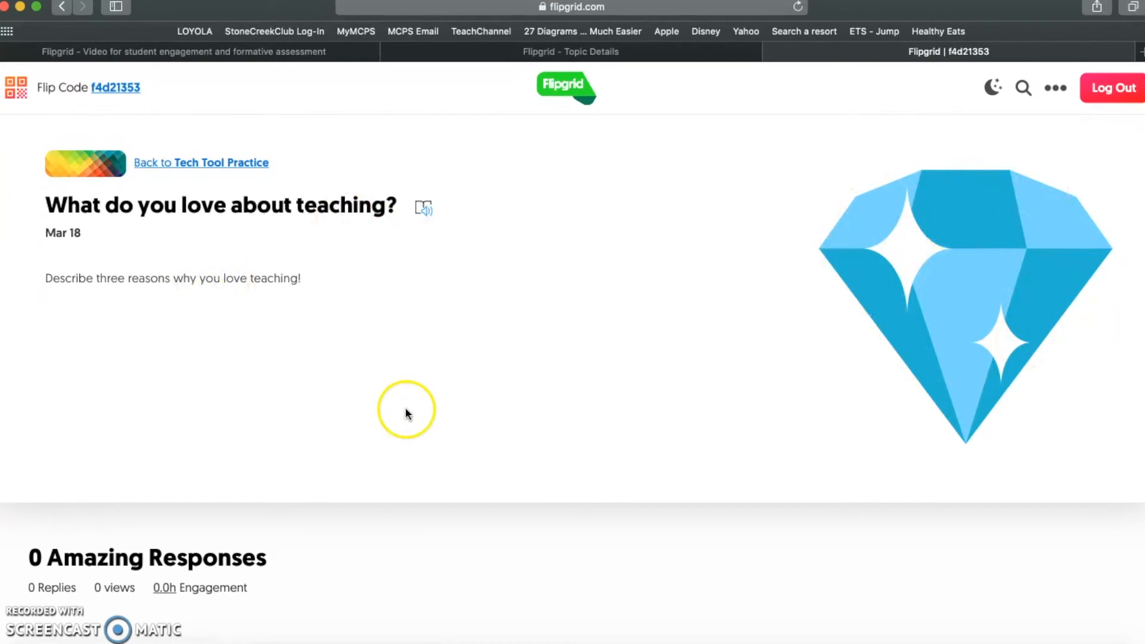
scroll(407, 412, down, 5)
scroll(405, 412, down, 2)
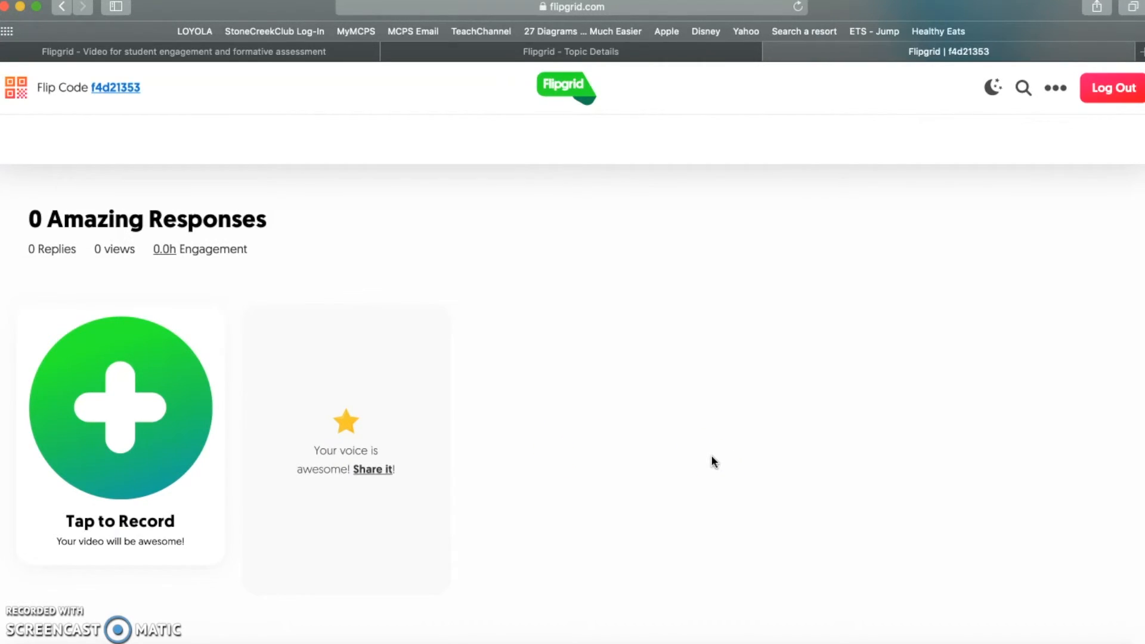
- Record a 6-second video response, review the clip, and continue to the Snap a Selfie step
click(115, 413)
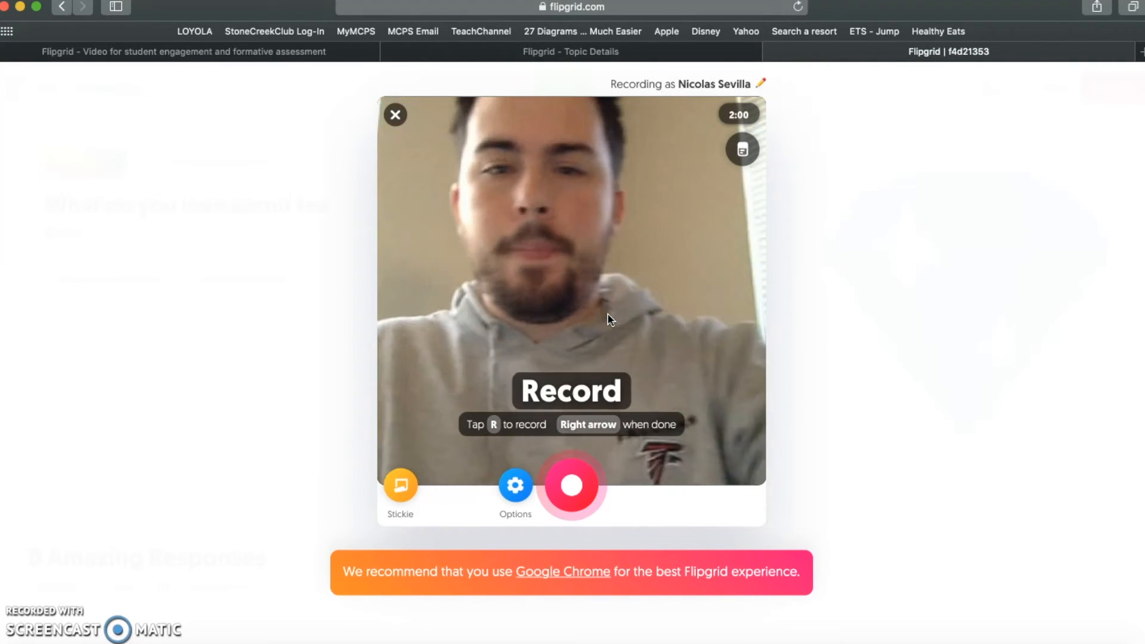
click(576, 480)
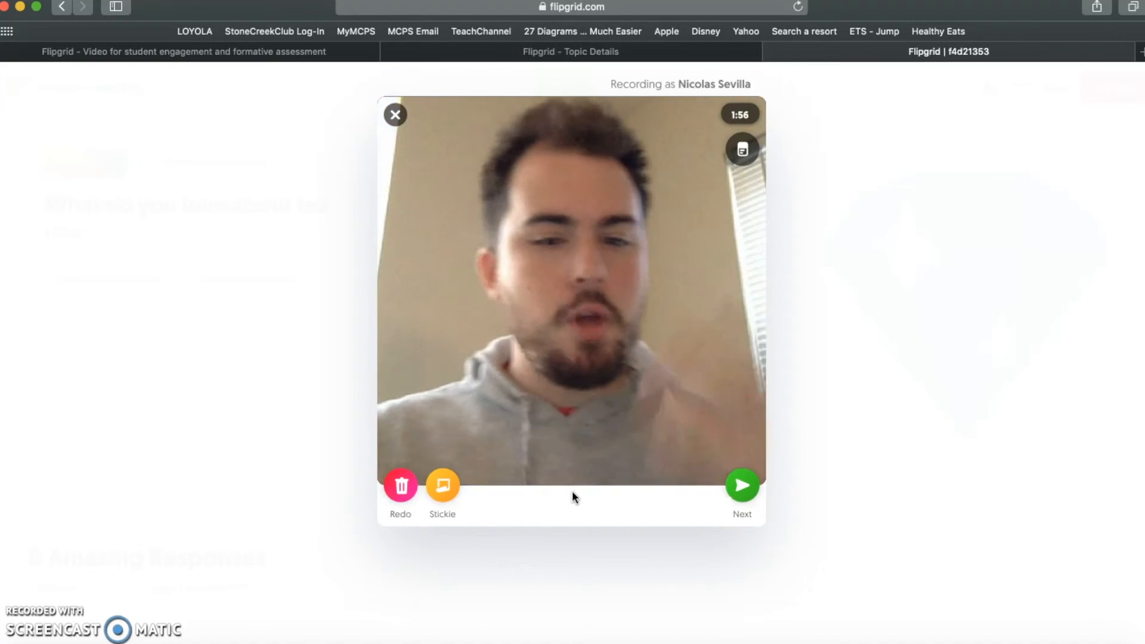
click(741, 485)
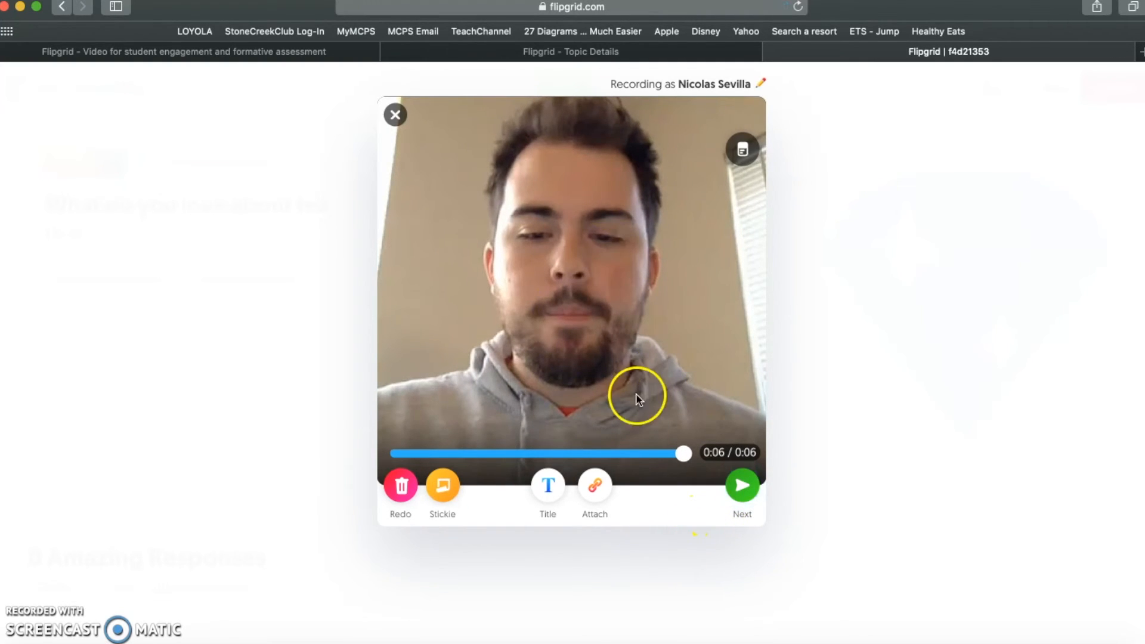
click(596, 486)
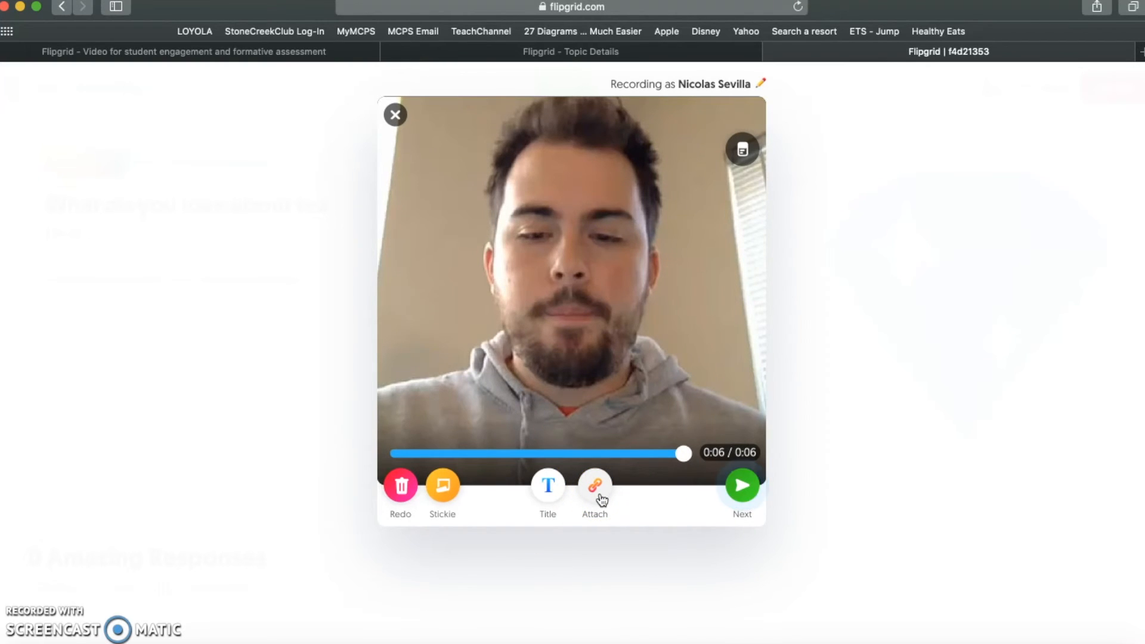
click(764, 486)
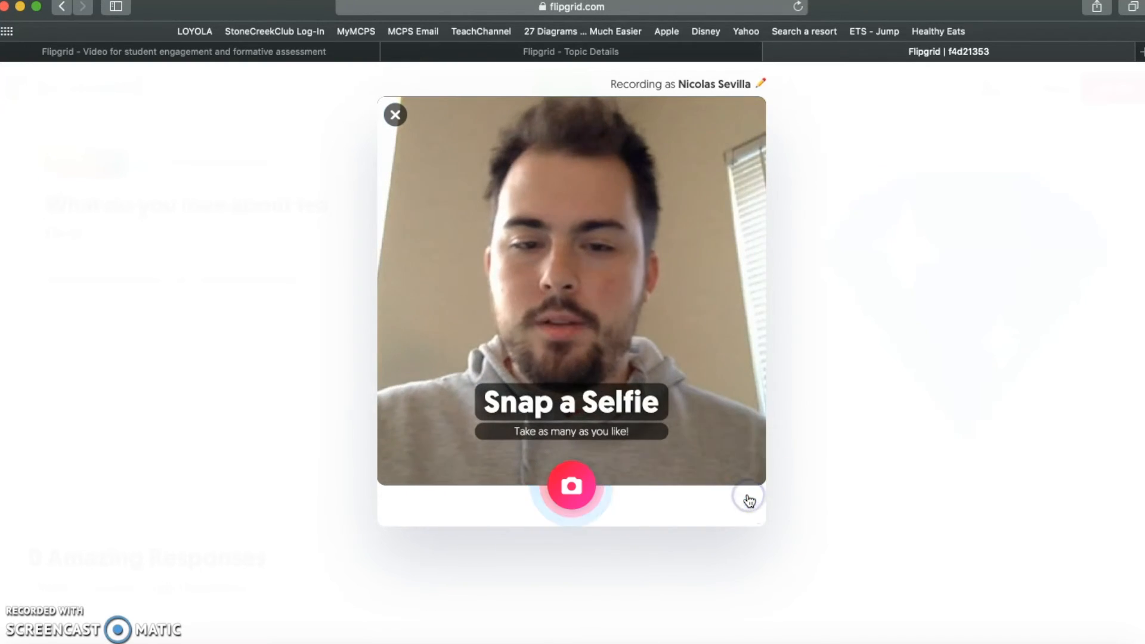
- Snap a selfie, add an enlarged grinning emoji sticker at its lower right, and submit the response
click(595, 493)
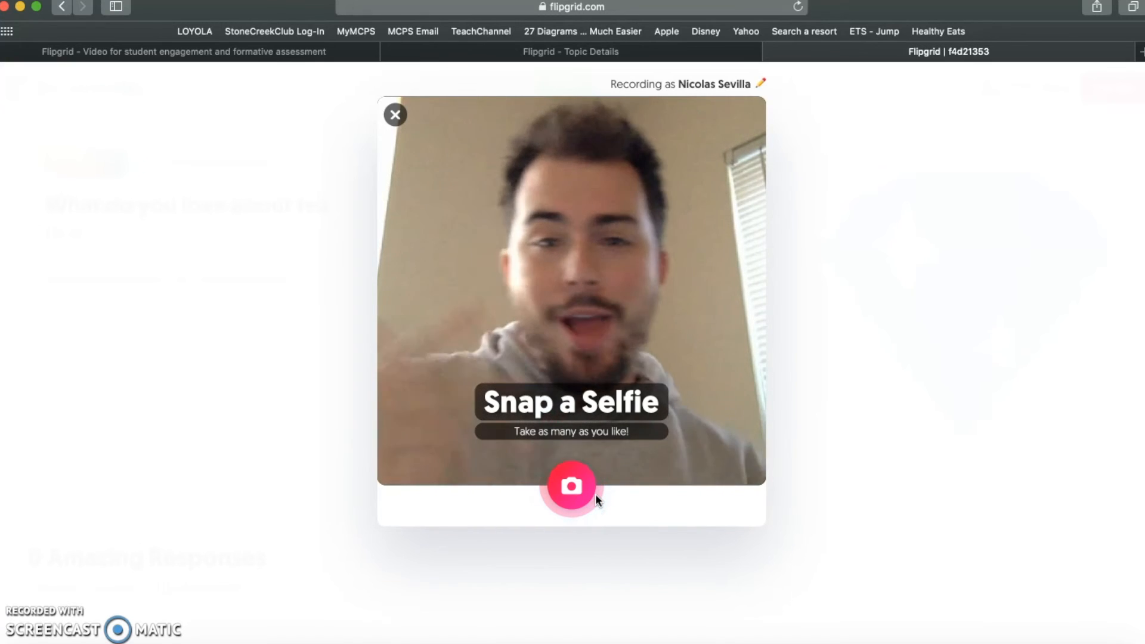
click(567, 495)
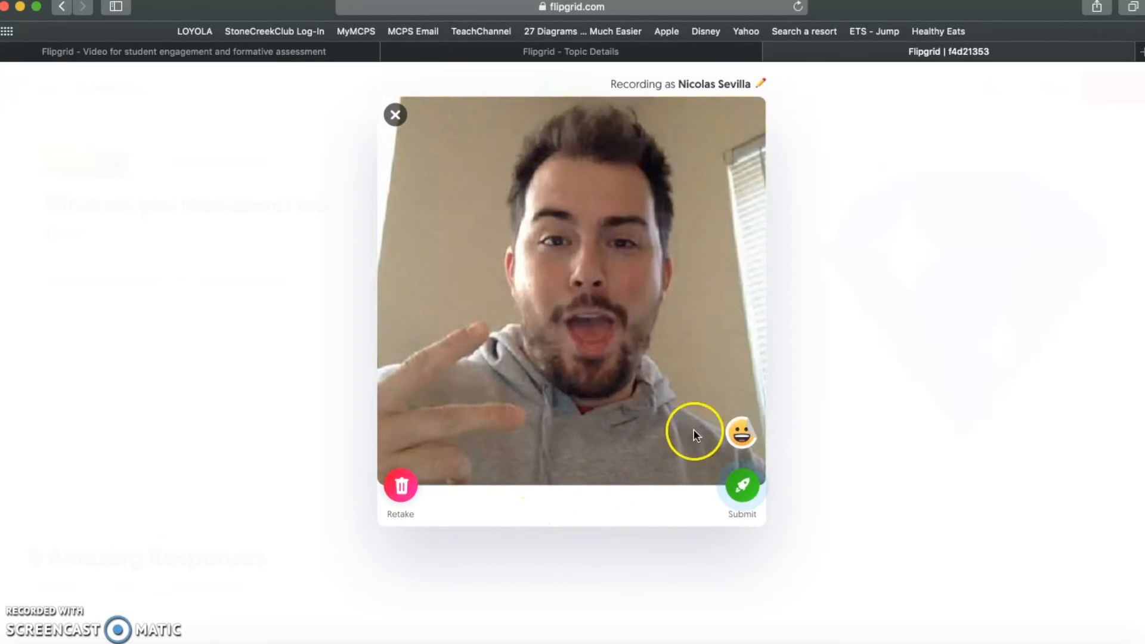
click(741, 432)
click(542, 209)
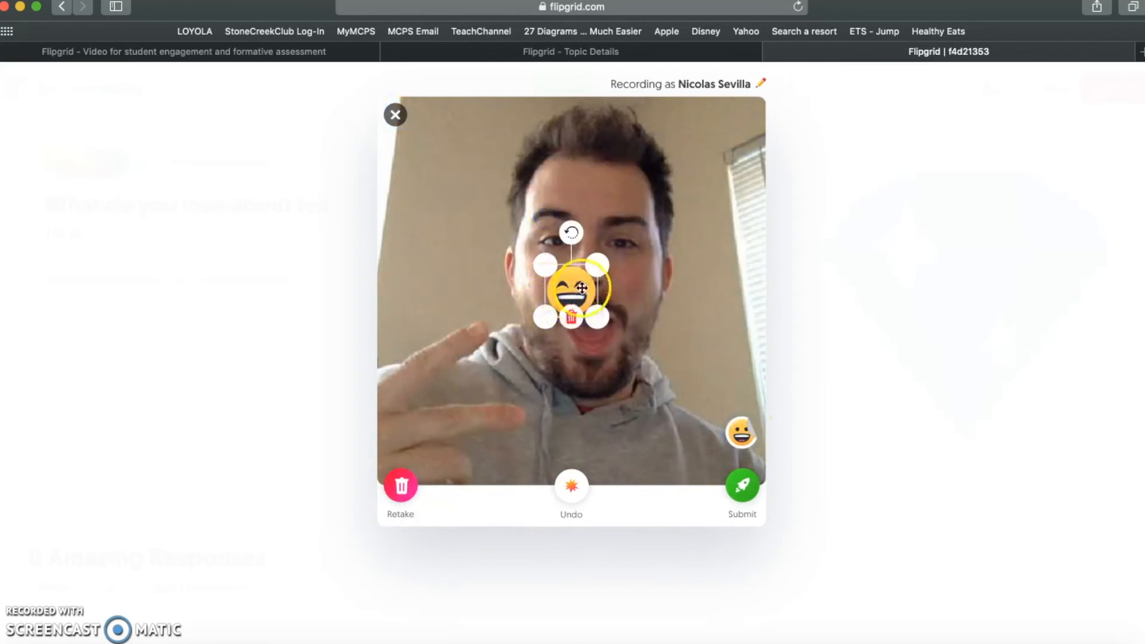
drag(623, 237, 692, 178)
drag(670, 253, 751, 405)
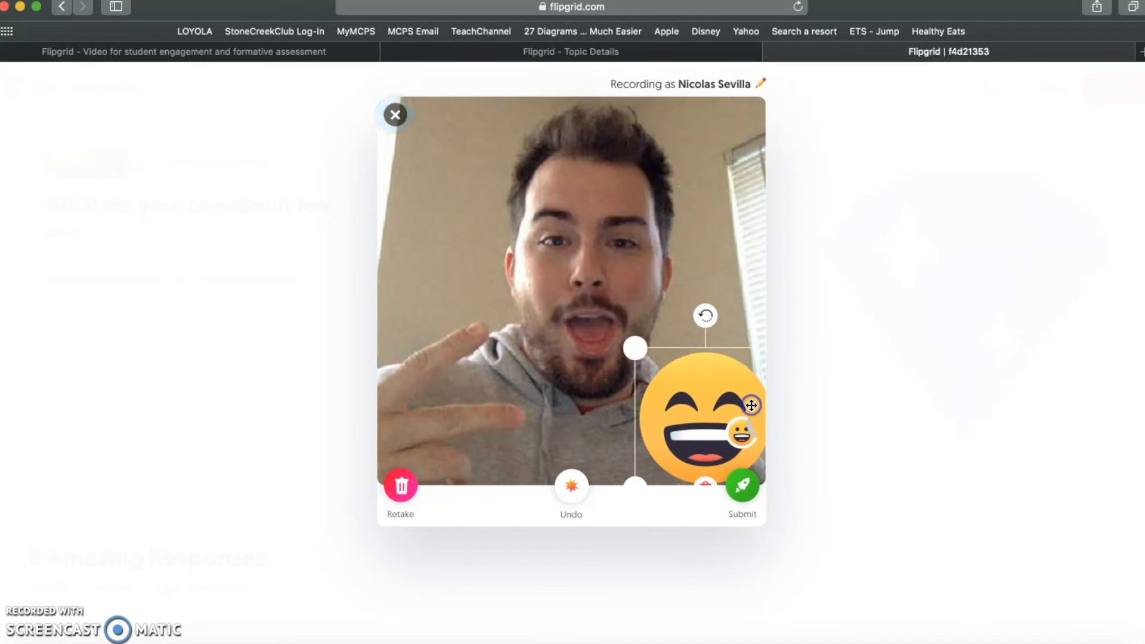
click(748, 499)
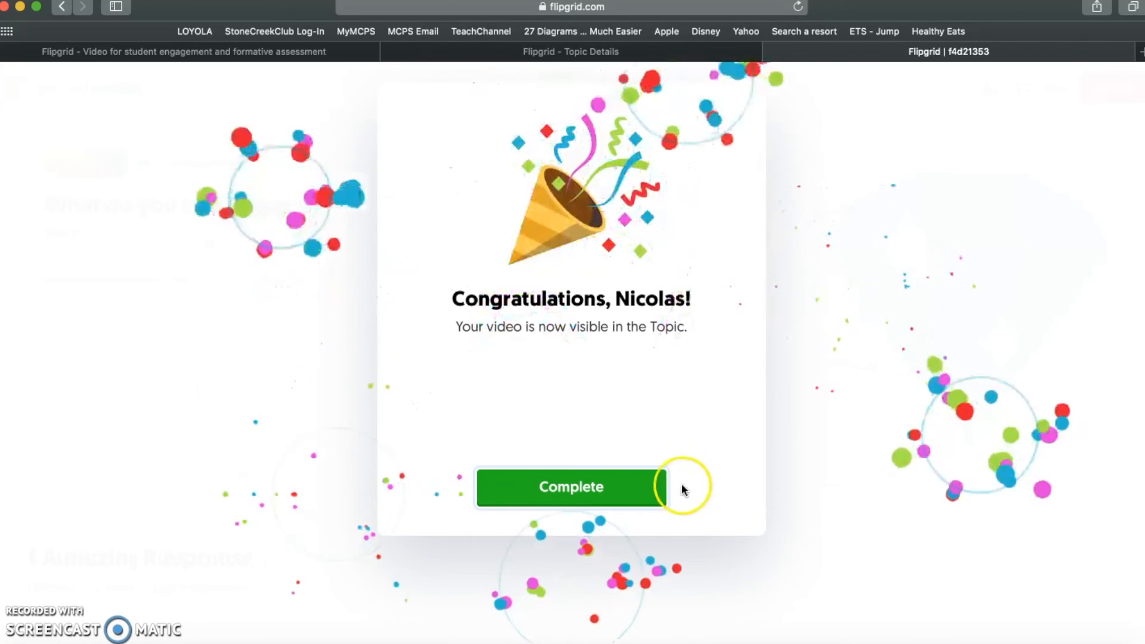
- Dismiss the congratulations dialog and check the topic's single 0:07 grinning-emoji response card
click(595, 494)
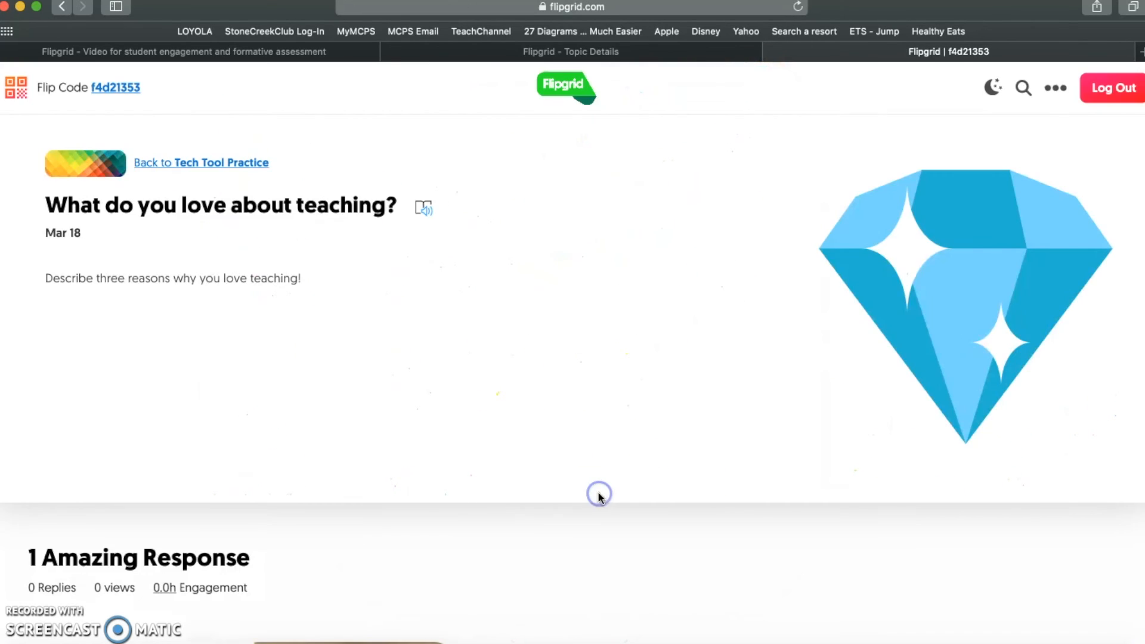
scroll(448, 521, down, 6)
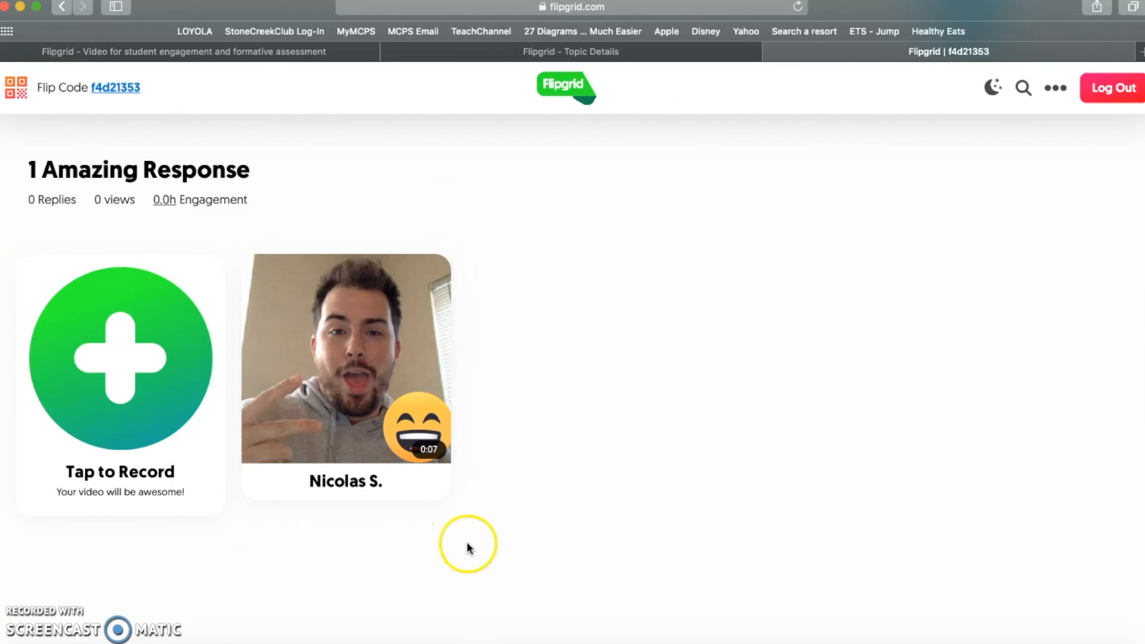
scroll(482, 428, up, 3)
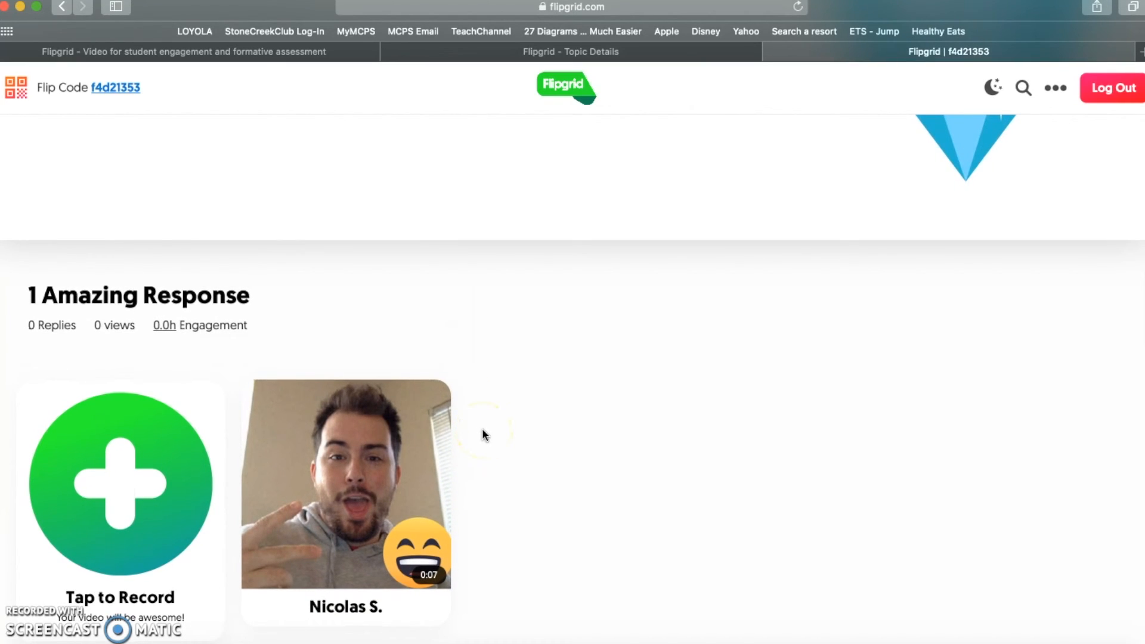